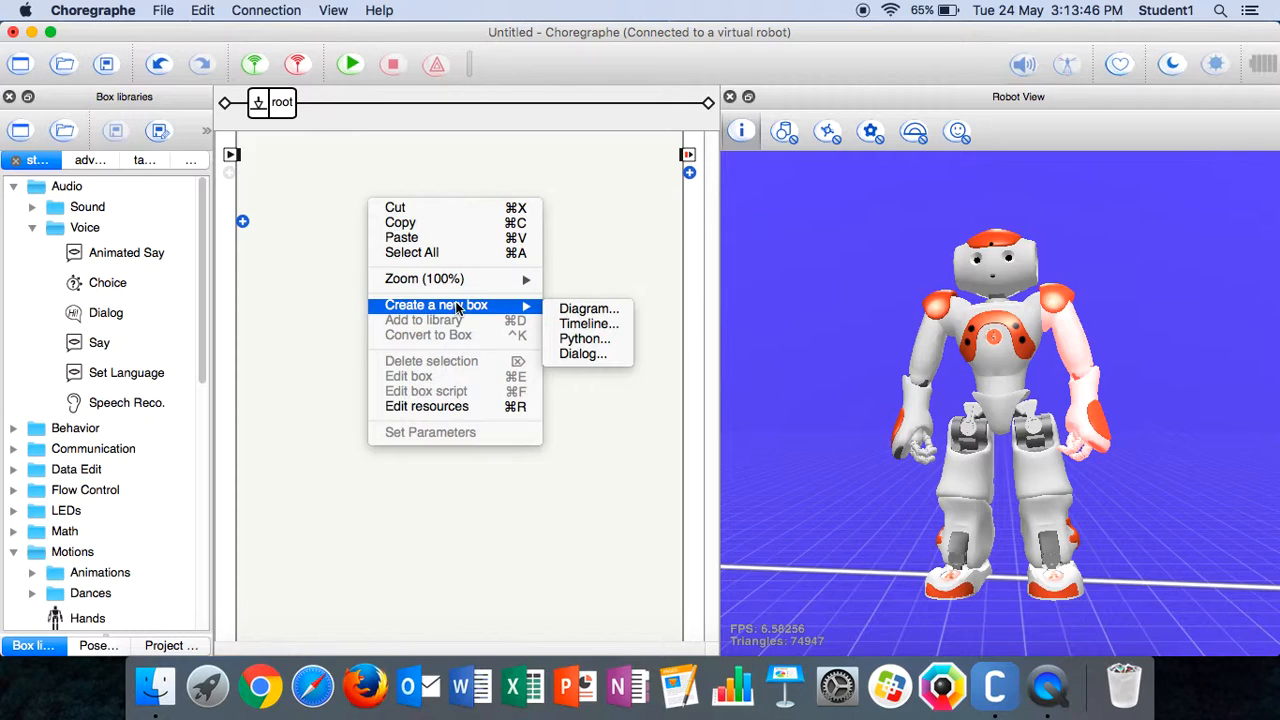
# Create a new timeline box named waving and connect the behavior's start input to its onStart input
pyautogui.click(458, 308)
pyautogui.click(553, 324)
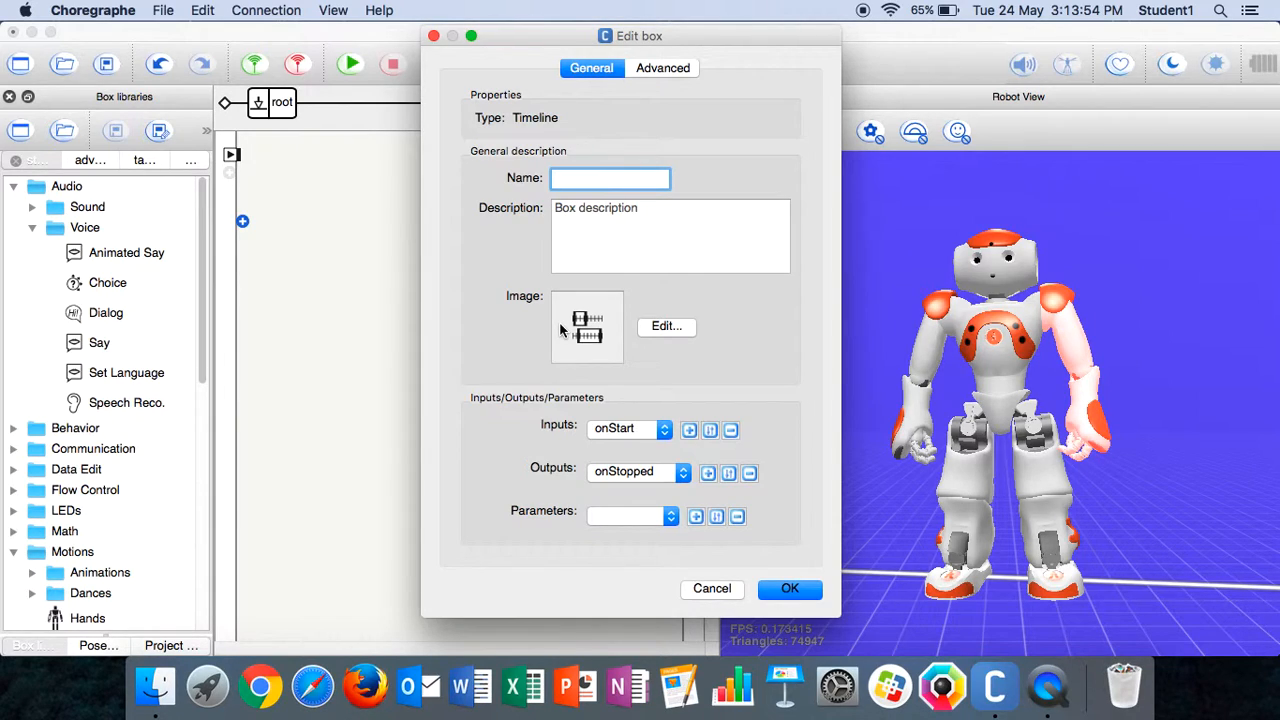
pyautogui.write('waving')
pyautogui.click(805, 591)
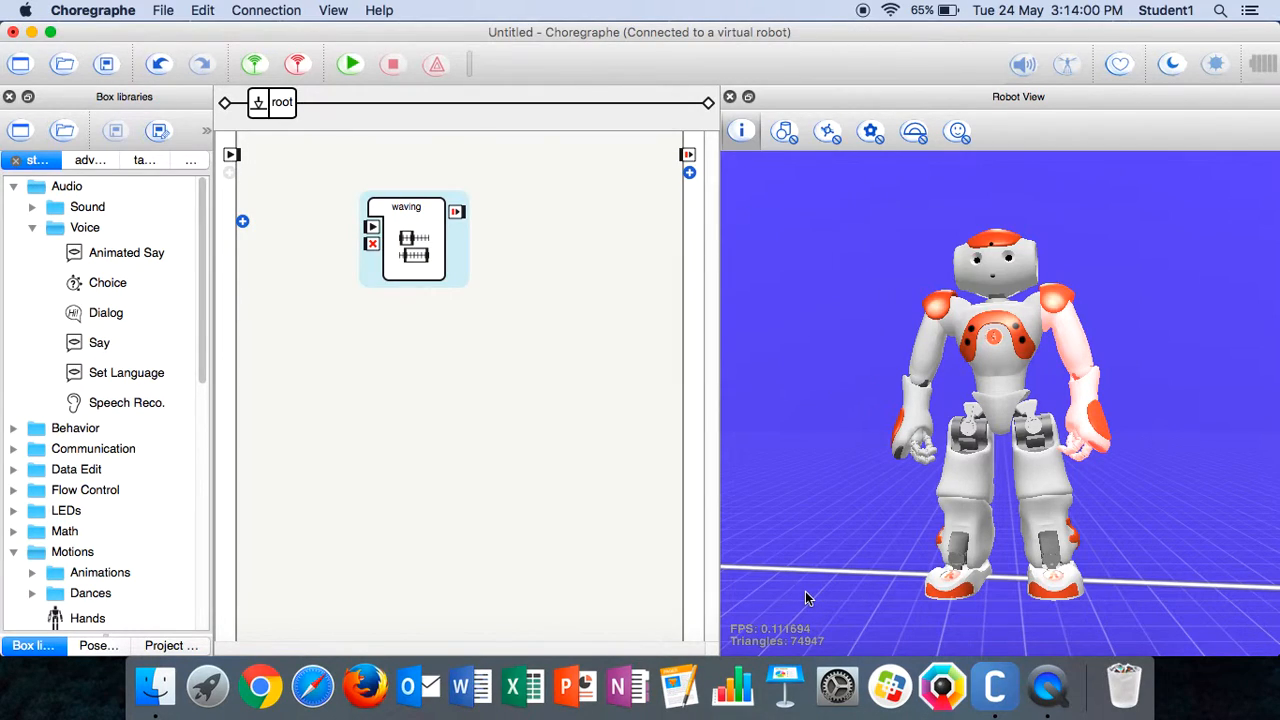
pyautogui.moveTo(231, 155); pyautogui.dragTo(372, 229)
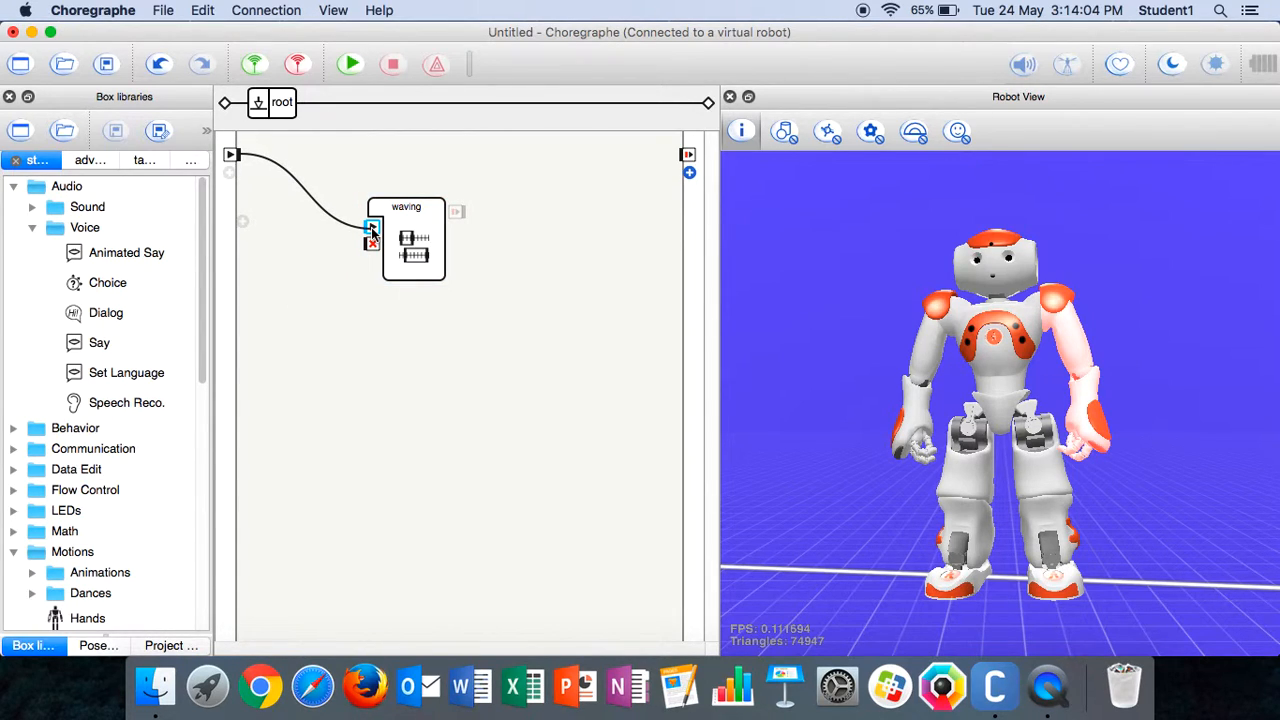
# Open the waving box's timeline and store the arm joints in a keyframe at frame 10
pyautogui.doubleClick(413, 240)
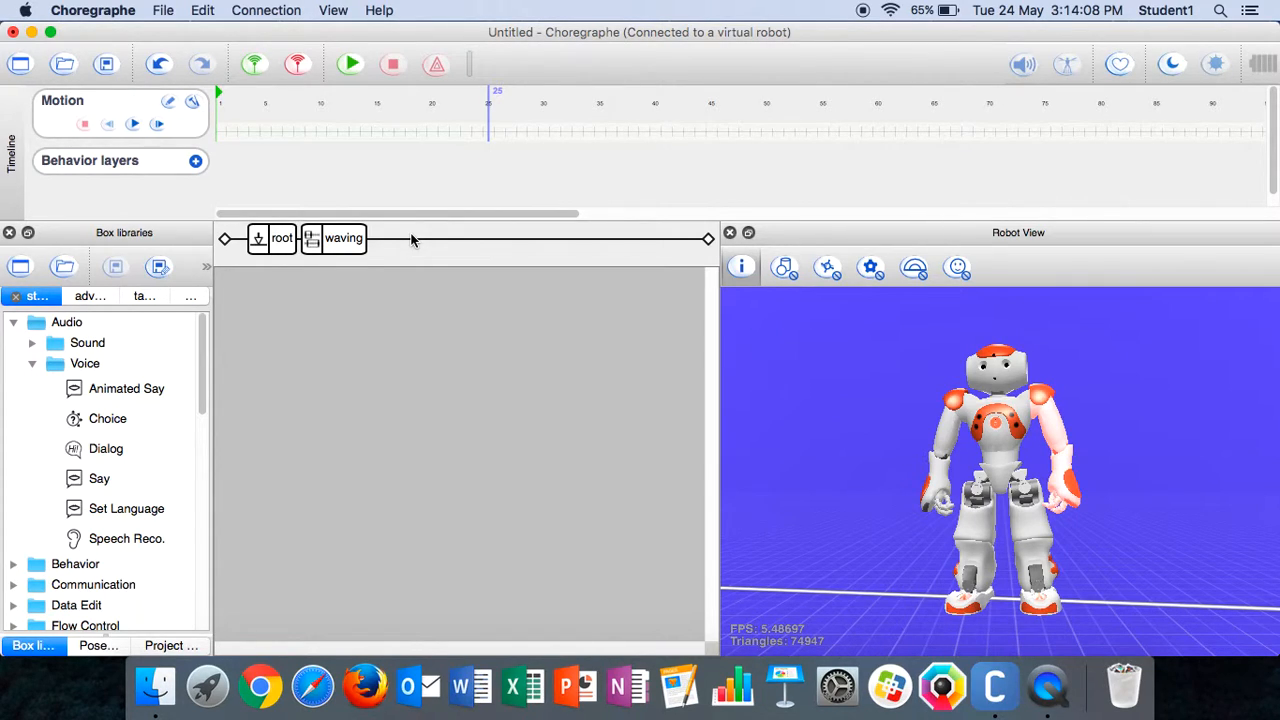
pyautogui.rightClick(323, 135)
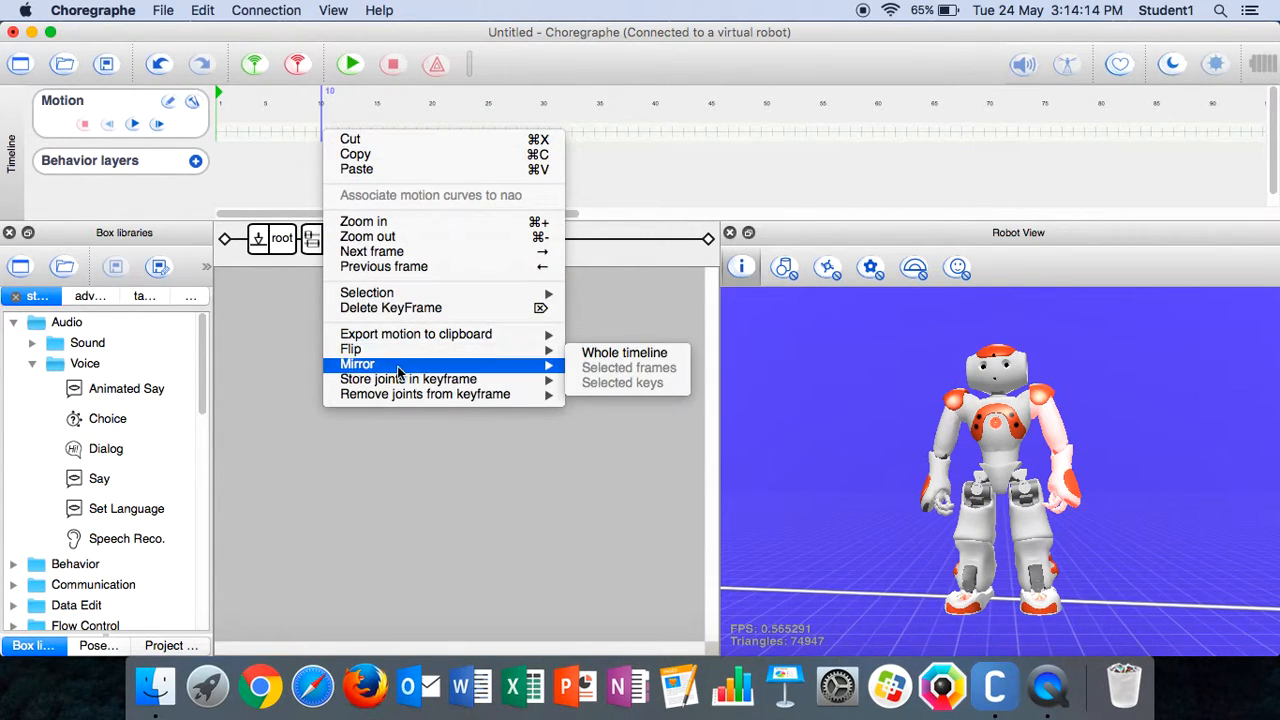
pyautogui.moveTo(410, 384)
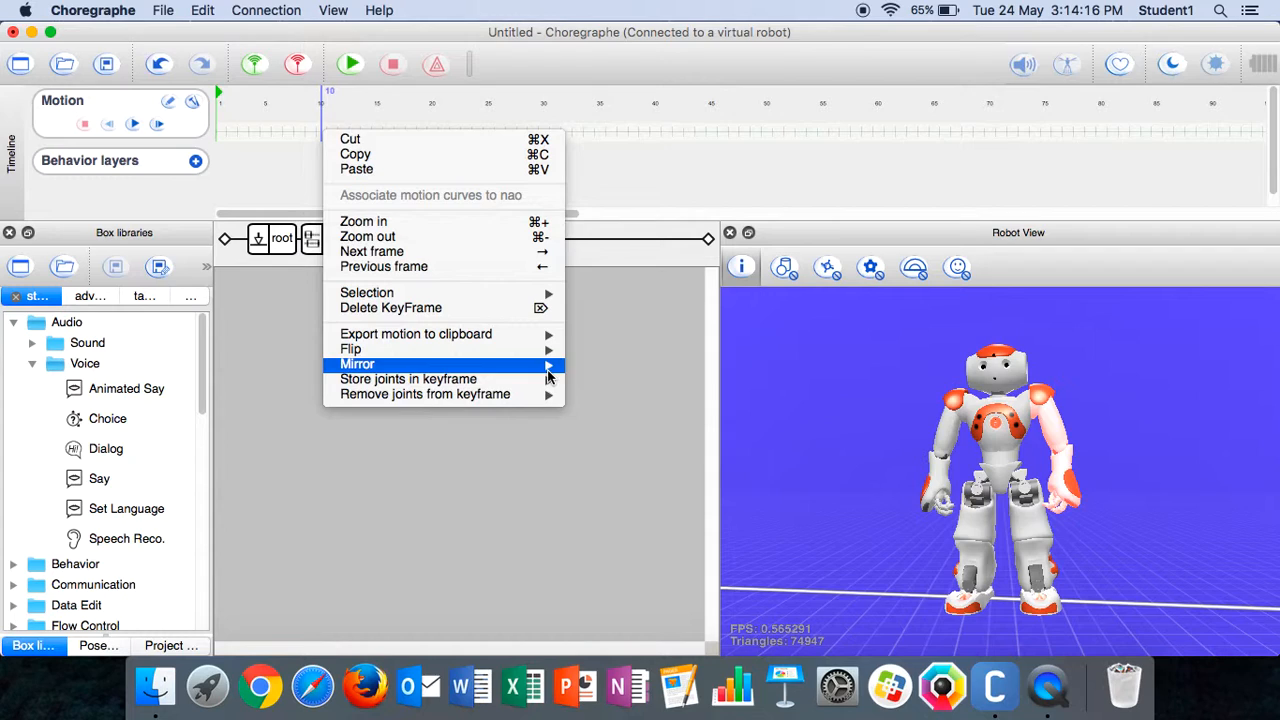
pyautogui.click(588, 413)
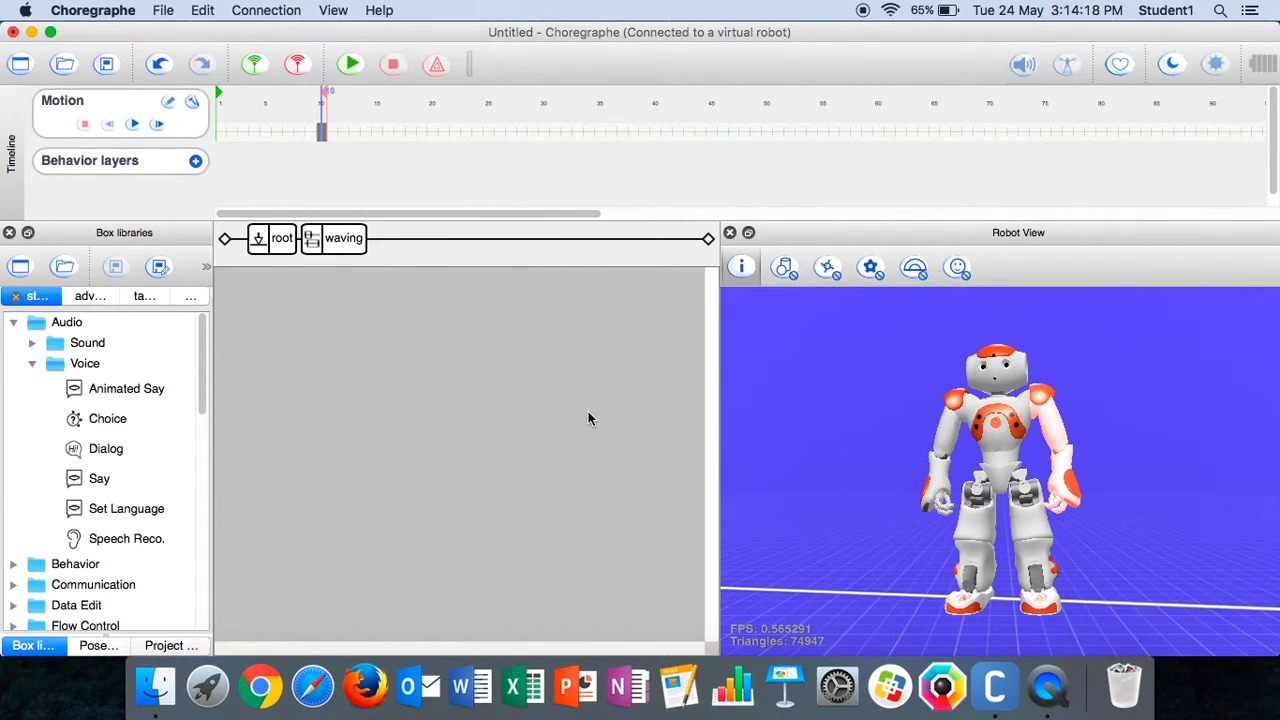
# Open the left arm's joint controls and set the elbow roll angle to -88.1°
pyautogui.click(1066, 474)
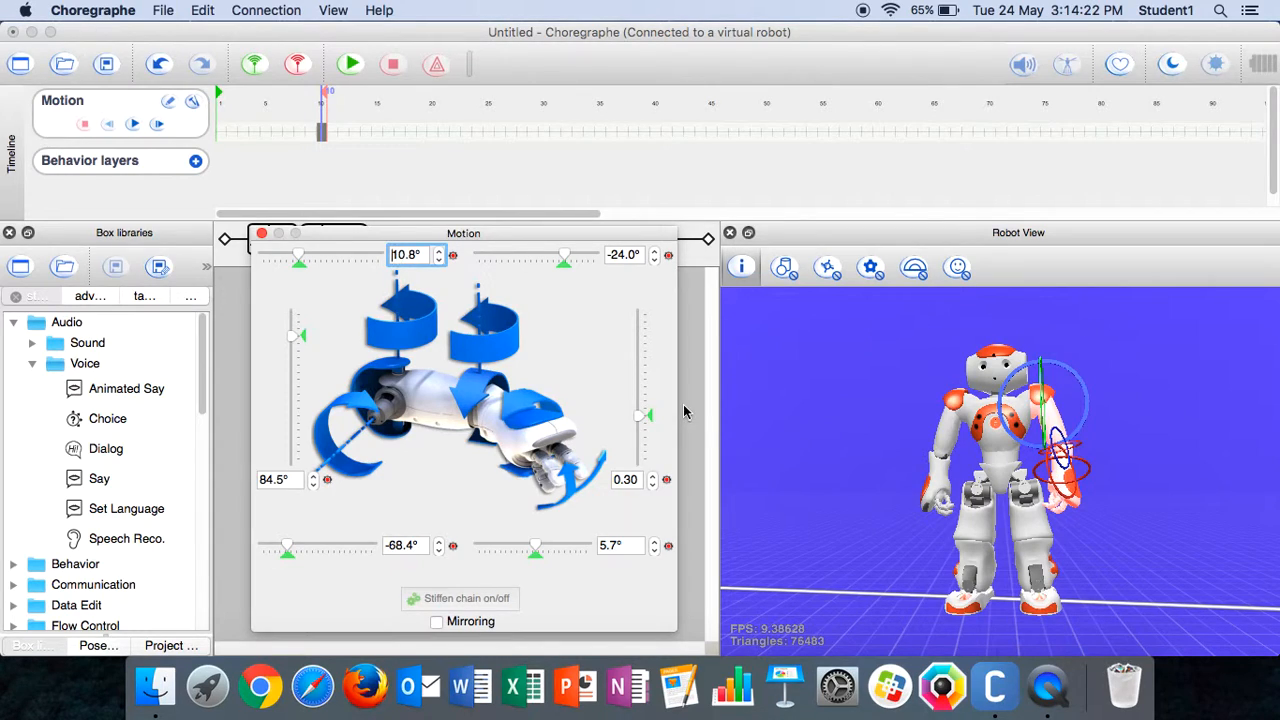
pyautogui.click(633, 255)
pyautogui.press('BackSpace')
pyautogui.press('BackSpace')
pyautogui.press('BackSpace')
pyautogui.press('BackSpace')
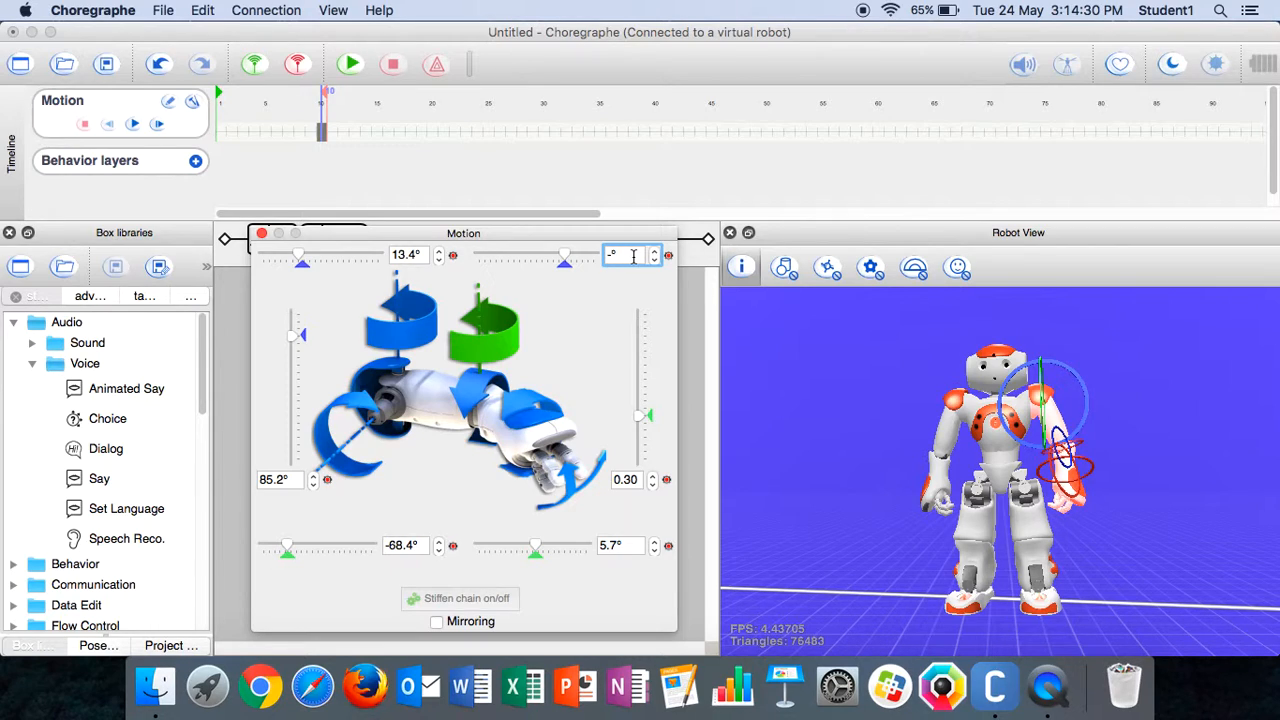
pyautogui.write('88.1')
pyautogui.press('Return')
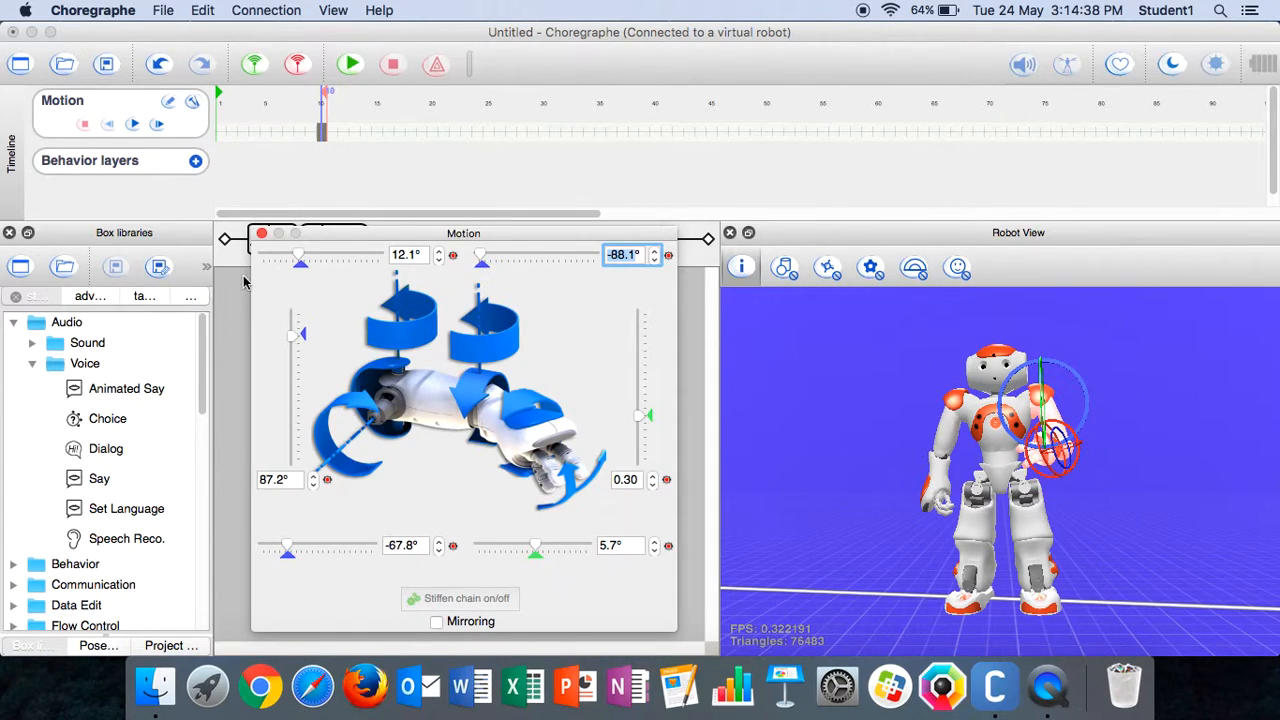
# Set the left shoulder roll angle to 75.9°
pyautogui.click(408, 254)
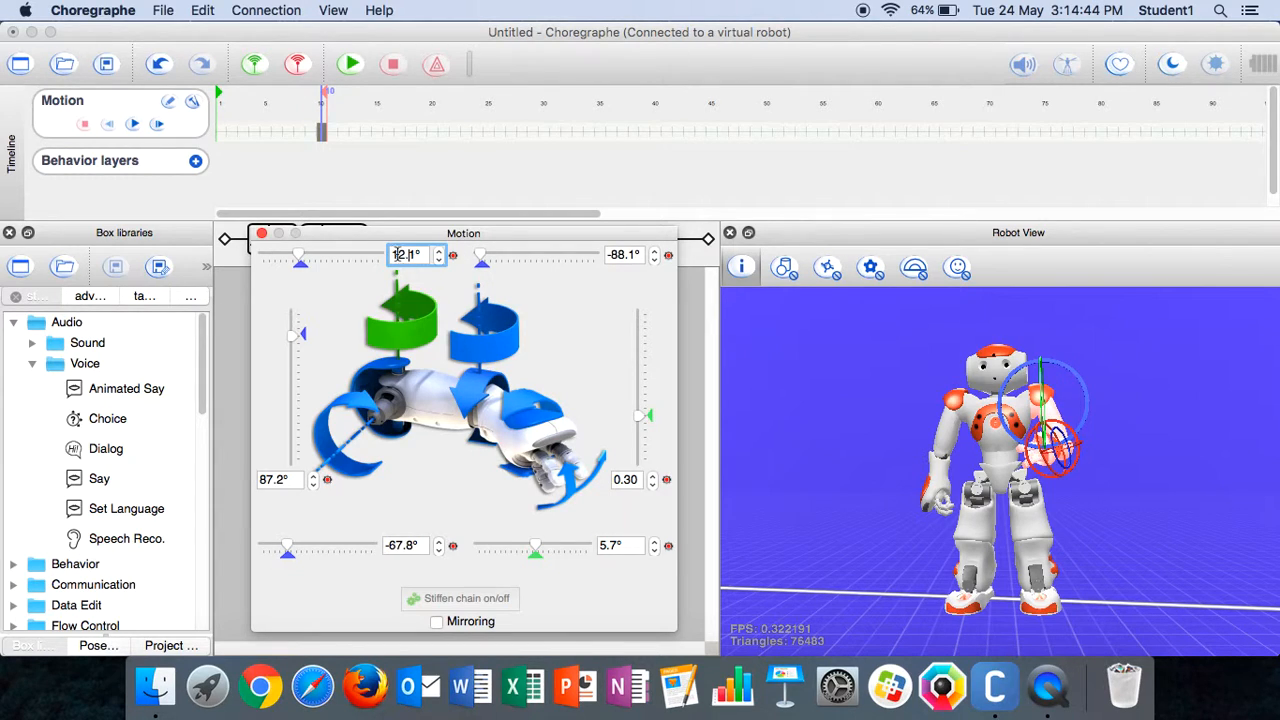
pyautogui.rightClick(400, 254)
pyautogui.click(400, 254)
pyautogui.moveTo(391, 254); pyautogui.dragTo(414, 254)
pyautogui.press('BackSpace')
pyautogui.write('75.9')
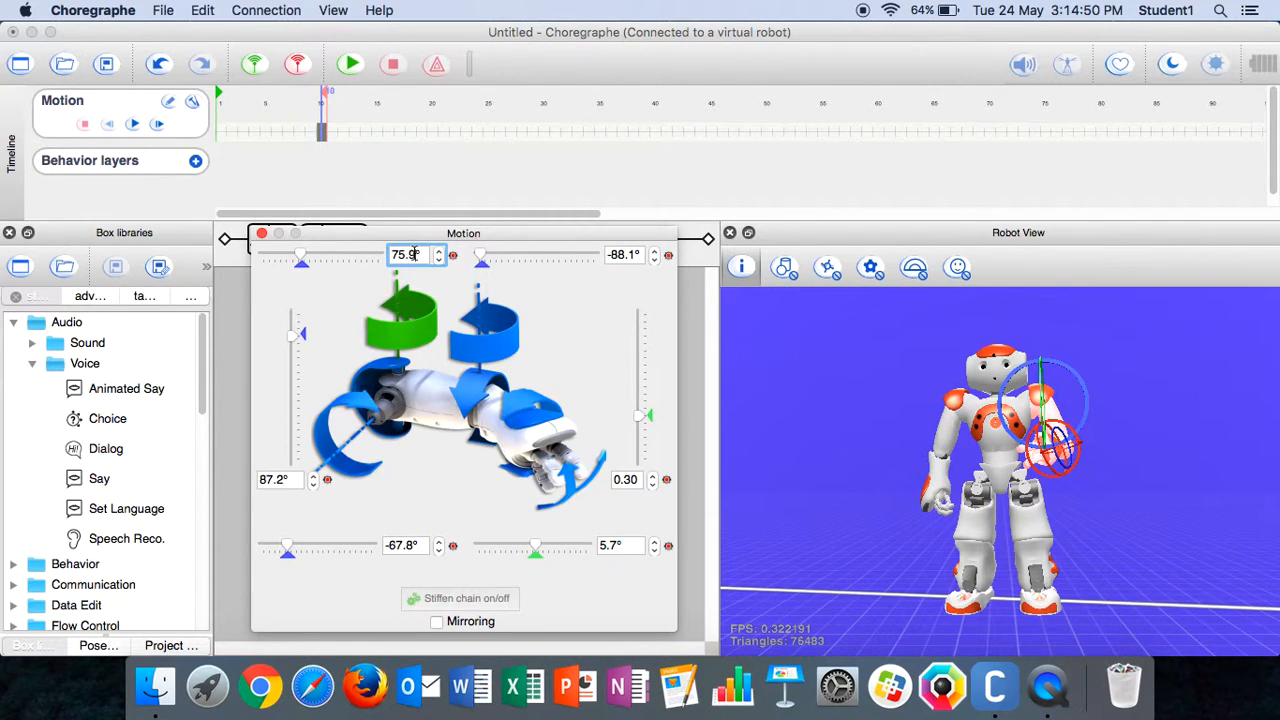
pyautogui.press('Return')
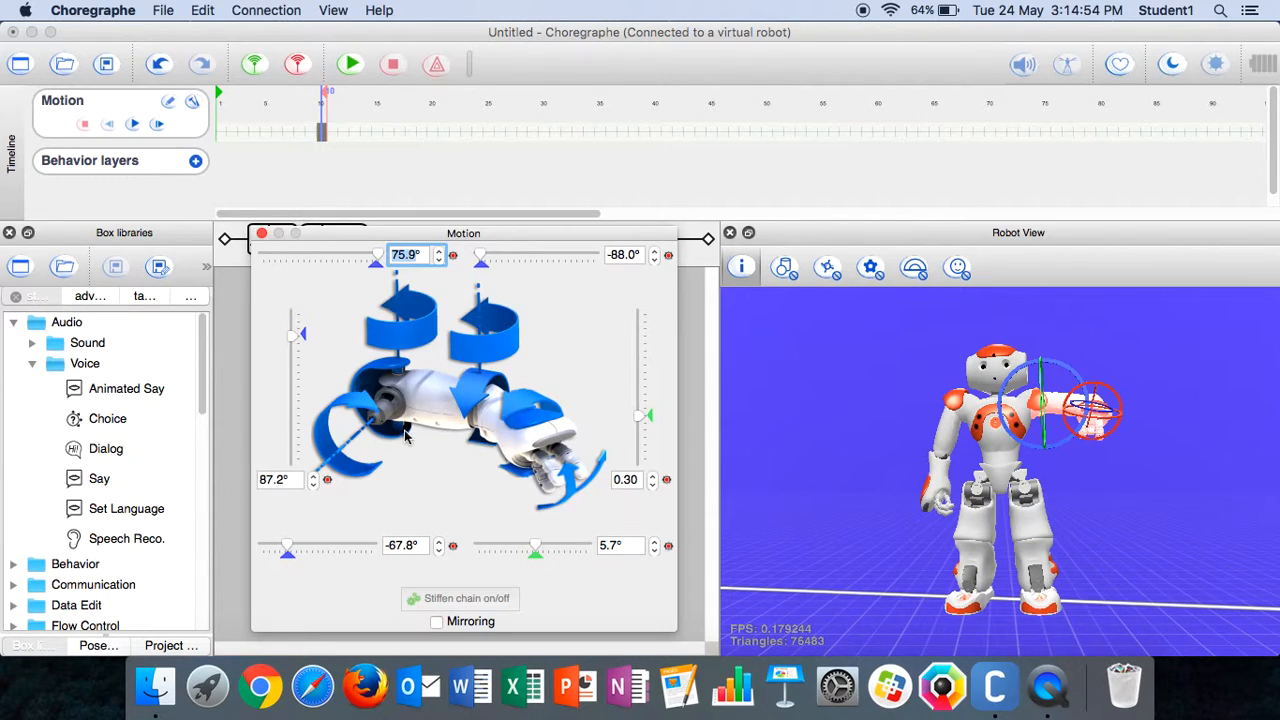
# Set the left elbow yaw angle to -67.7°
pyautogui.click(417, 545)
pyautogui.press('BackSpace')
pyautogui.press('BackSpace')
pyautogui.press('BackSpace')
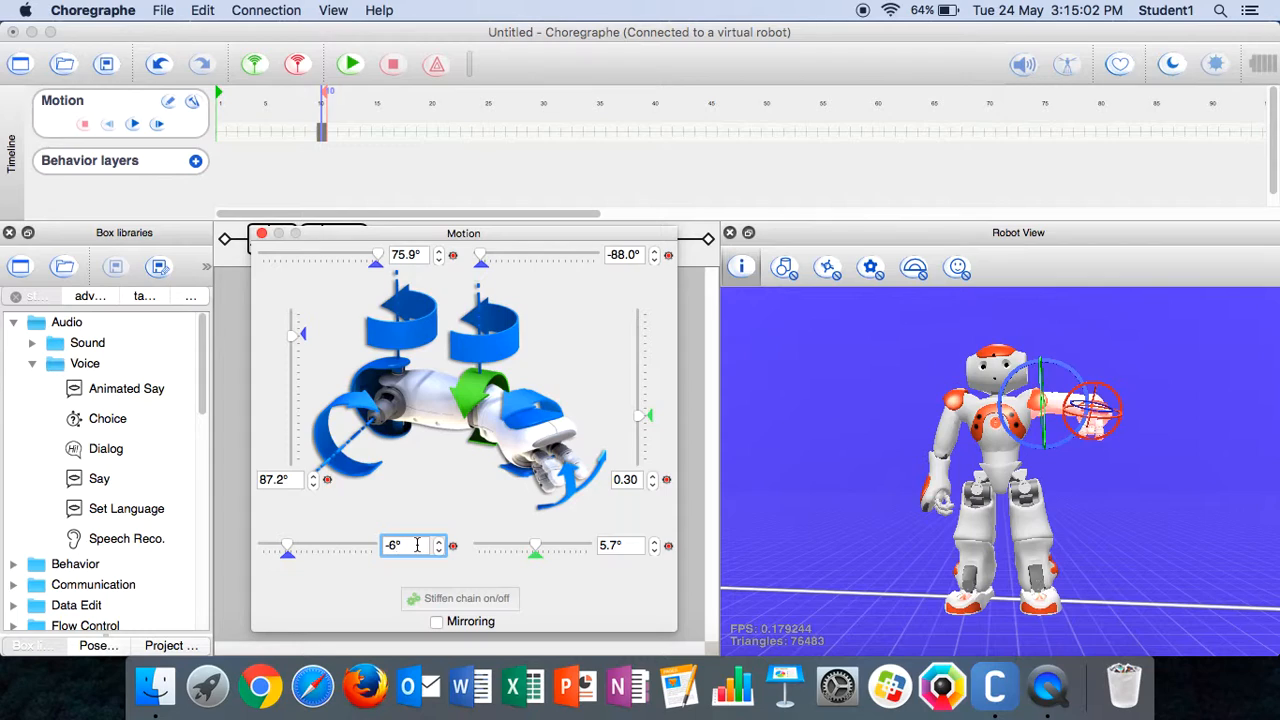
pyautogui.write('7.7')
pyautogui.press('Return')
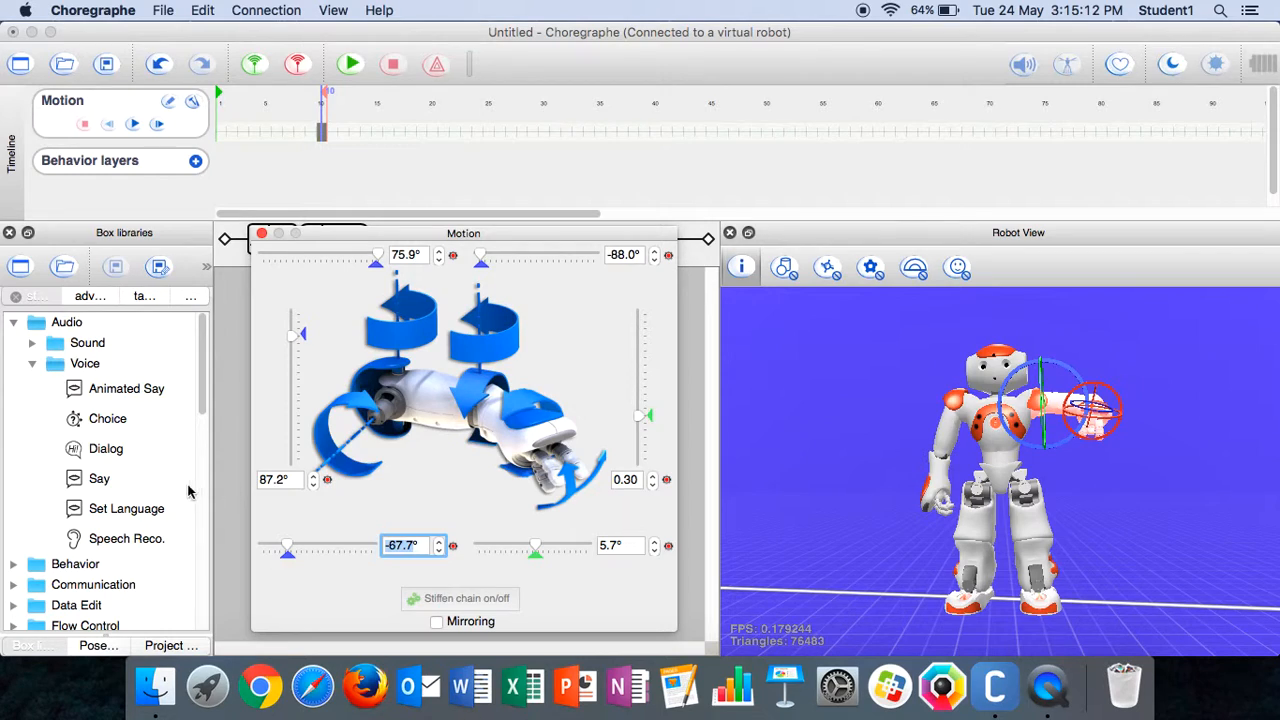
# Set the left shoulder pitch angle to 17.8° and close the arm's joint controls
pyautogui.moveTo(260, 483); pyautogui.dragTo(281, 483)
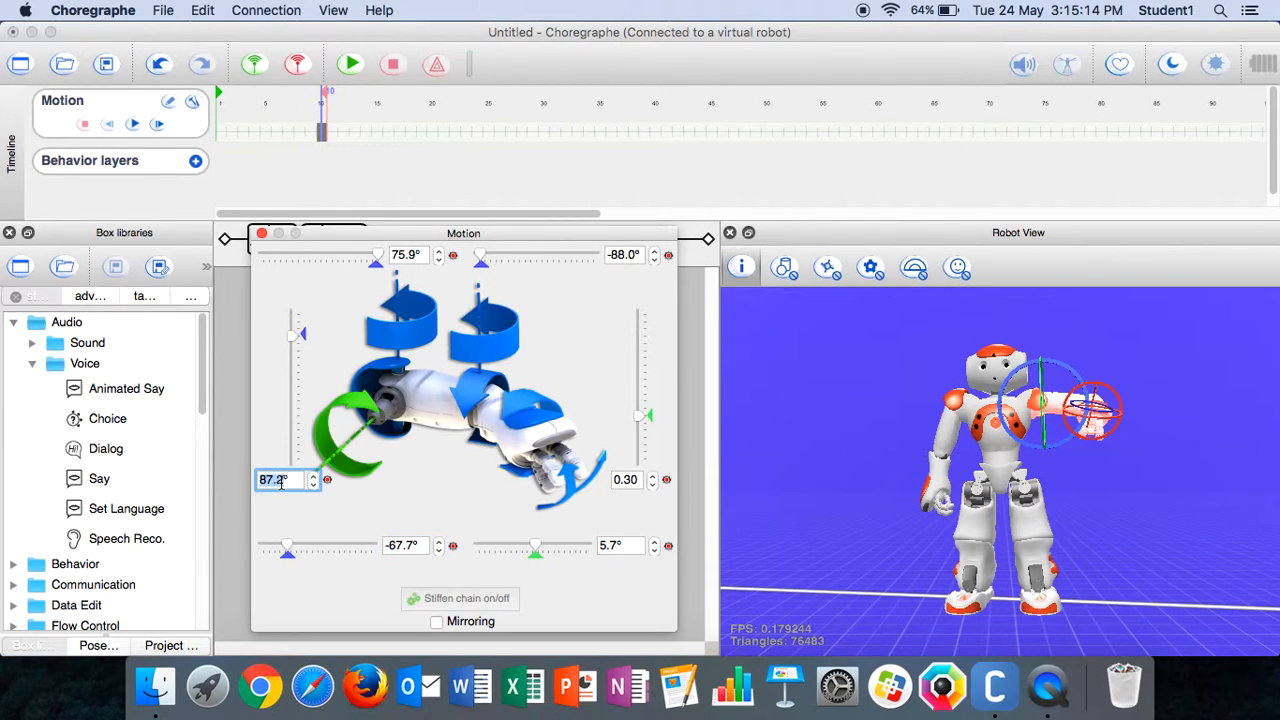
pyautogui.write('17.8')
pyautogui.press('Return')
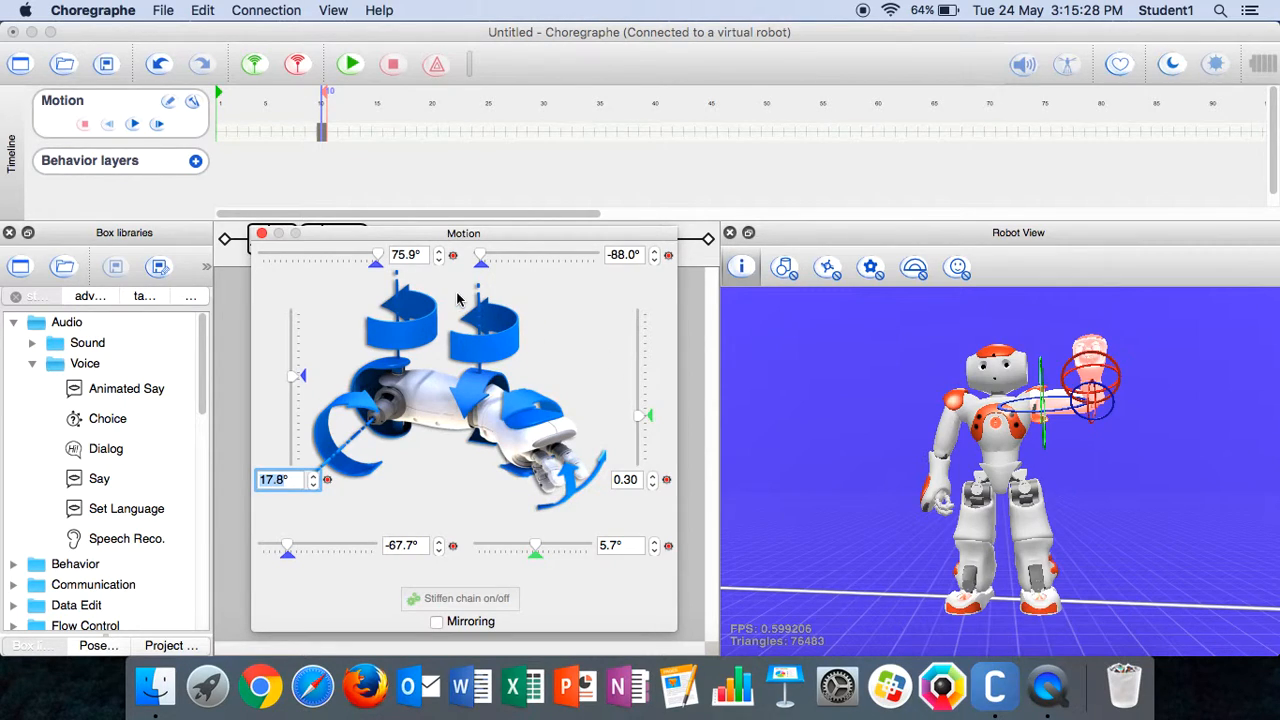
pyautogui.click(262, 234)
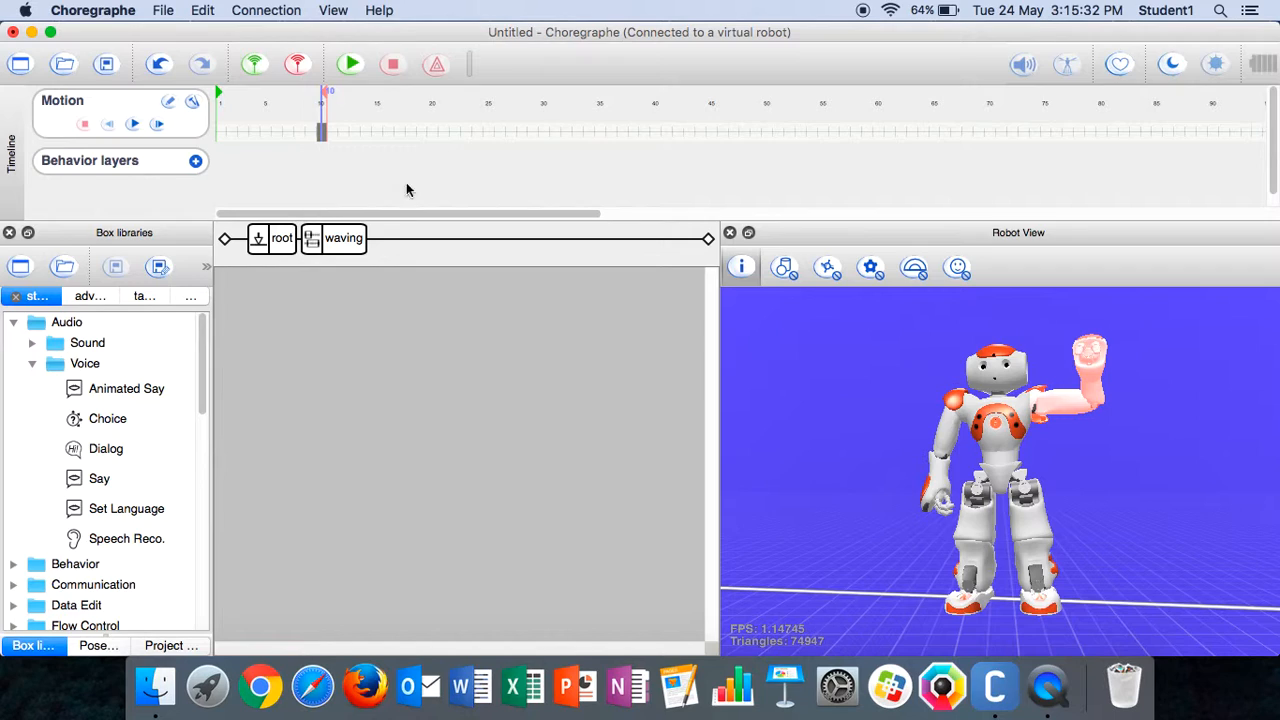
# Store the arm joints in a new keyframe at frame 20
pyautogui.rightClick(434, 133)
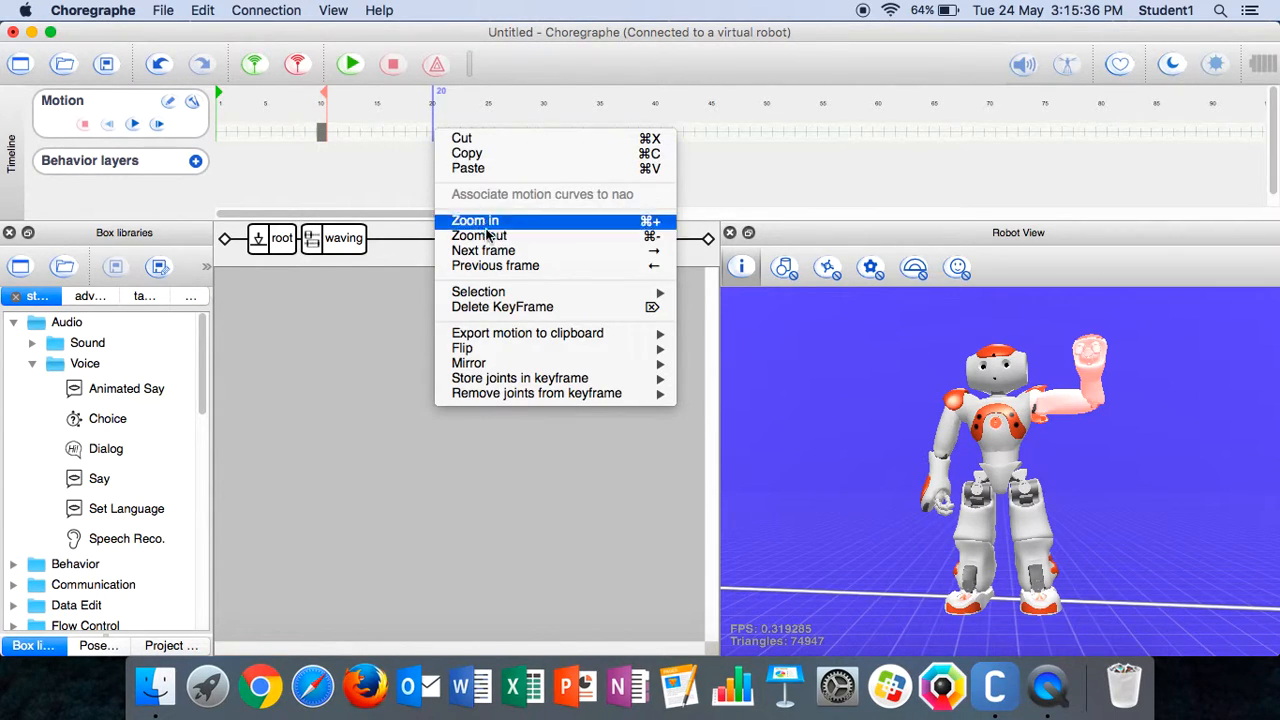
pyautogui.moveTo(534, 379)
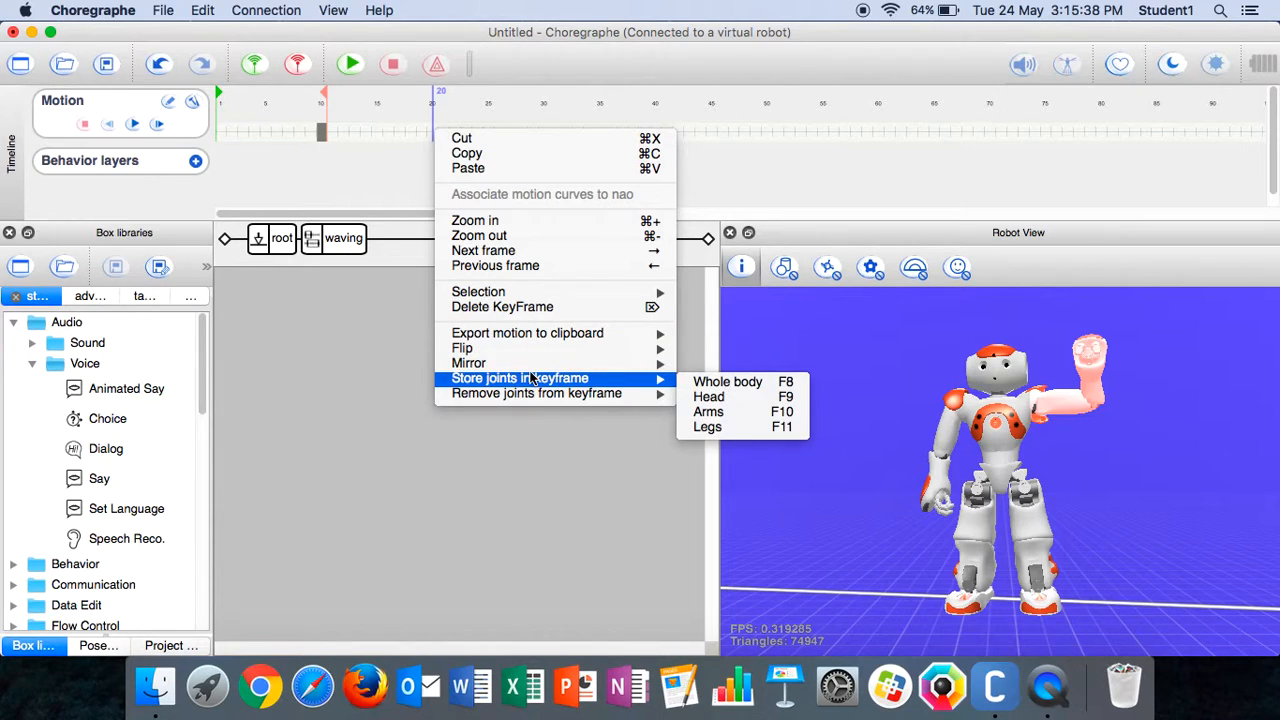
pyautogui.click(716, 412)
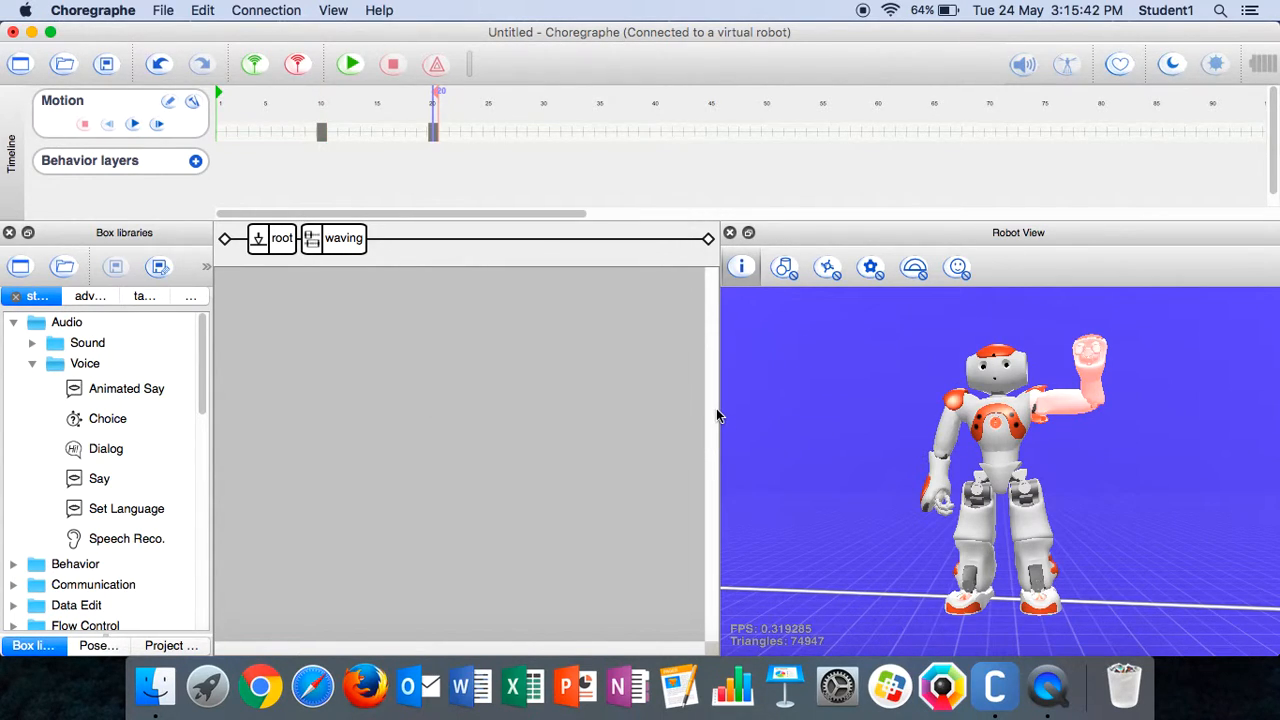
# Reopen the left arm's joint controls, set the elbow roll angle to -28.4°, and close them
pyautogui.click(1090, 398)
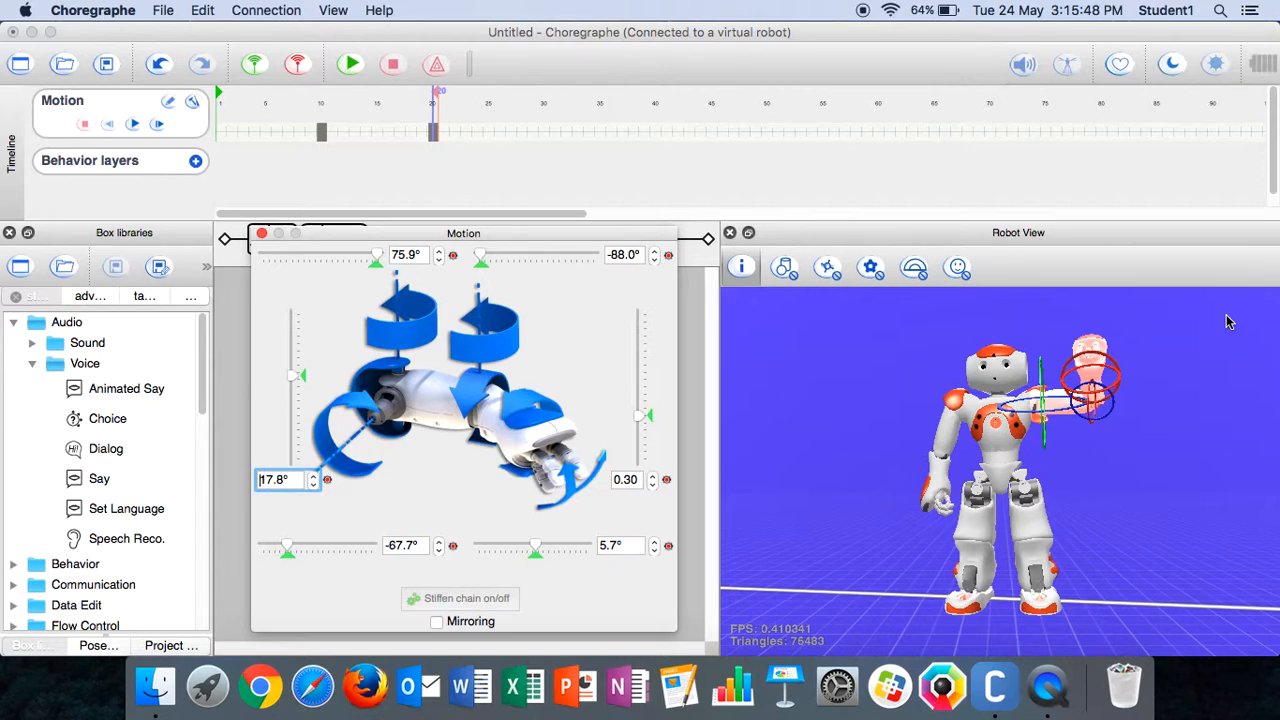
pyautogui.moveTo(612, 254); pyautogui.dragTo(634, 254)
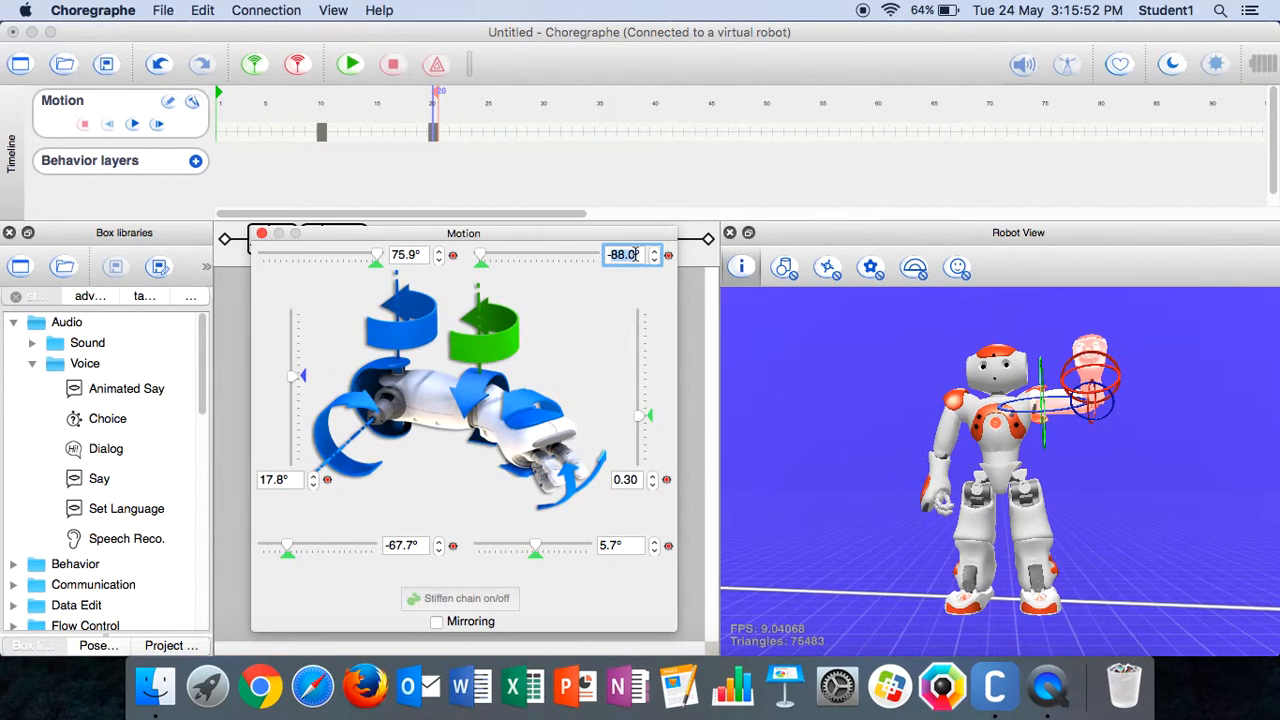
pyautogui.write('-28.4')
pyautogui.press('Return')
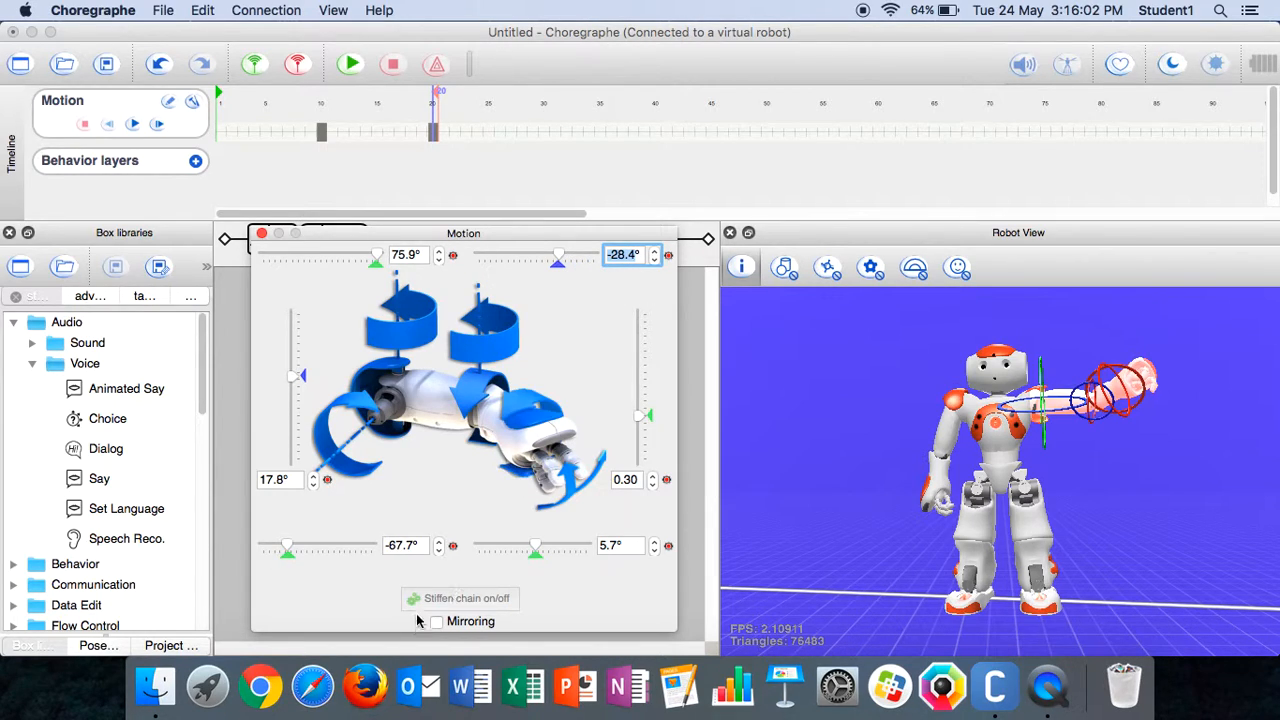
pyautogui.click(261, 235)
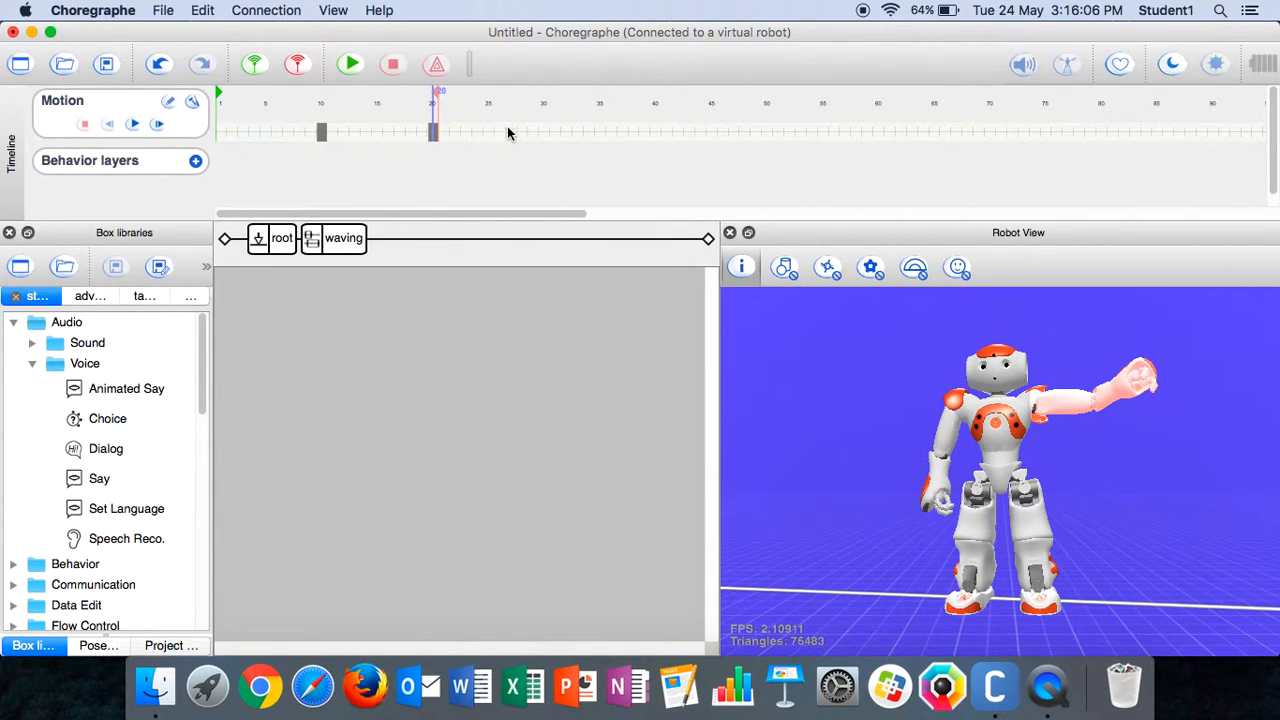
# Store the arm joints in a new keyframe at frame 30
pyautogui.rightClick(544, 129)
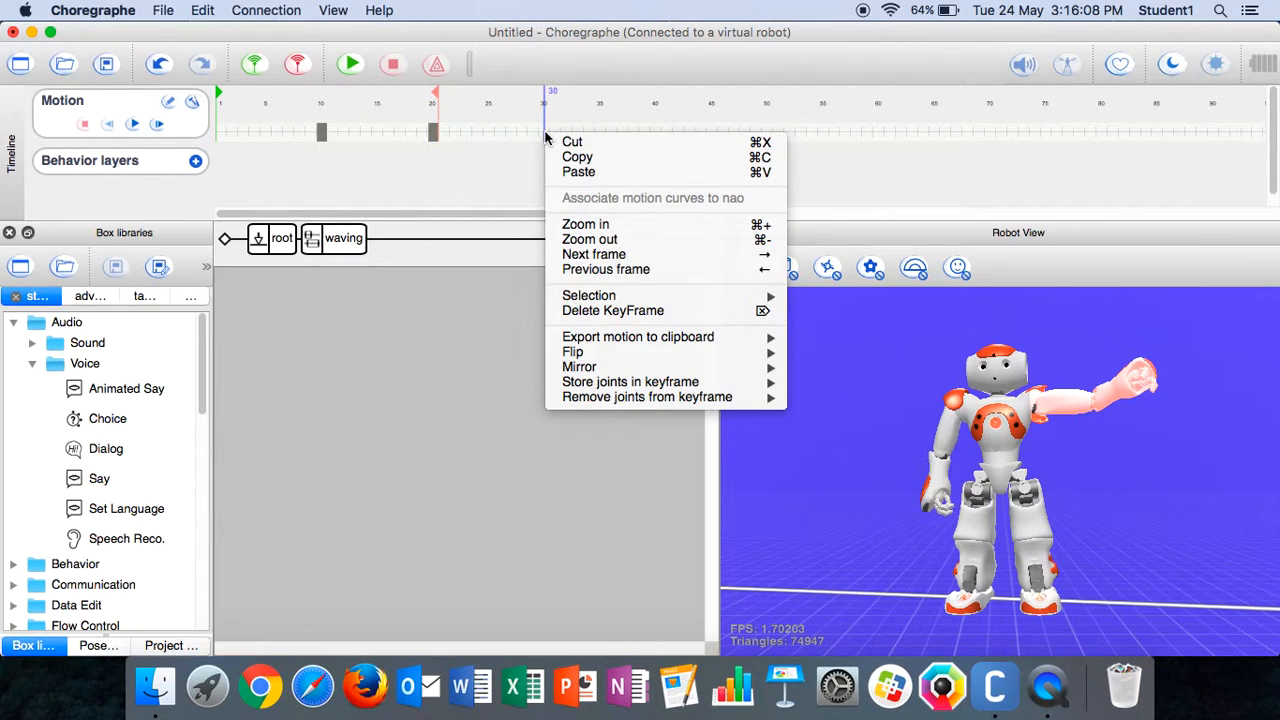
pyautogui.moveTo(688, 360)
pyautogui.moveTo(705, 383)
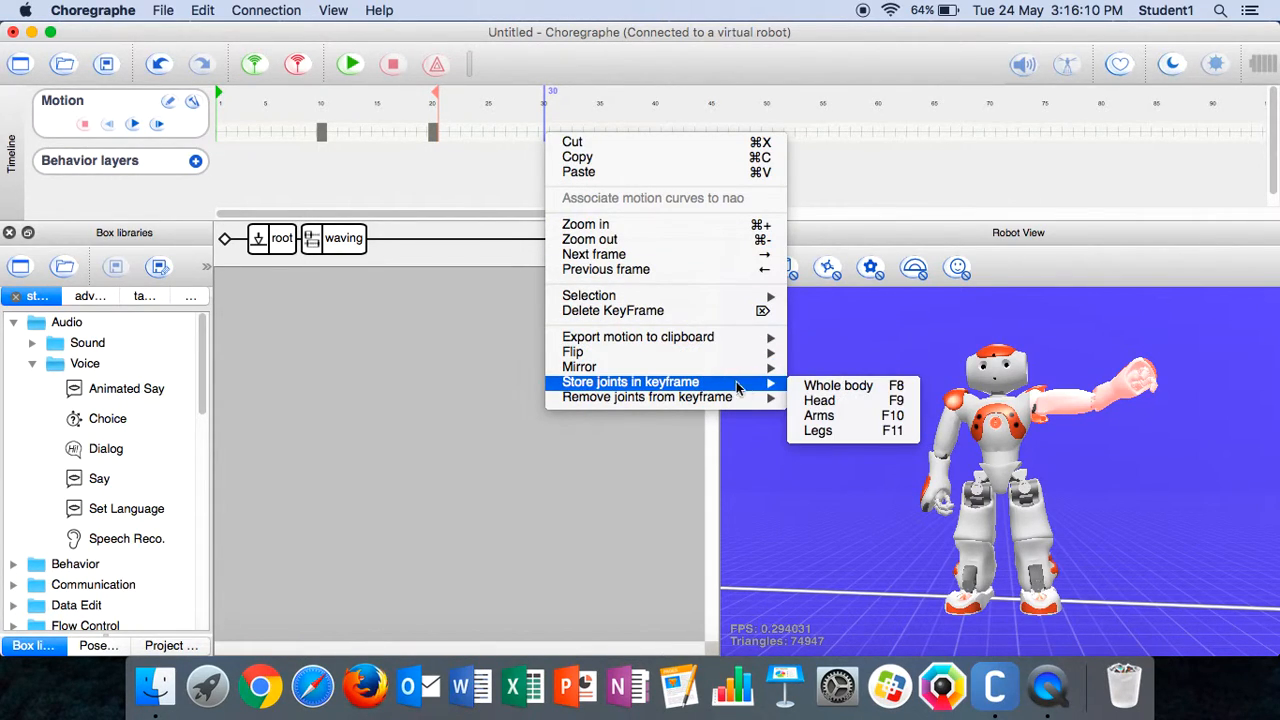
pyautogui.click(829, 416)
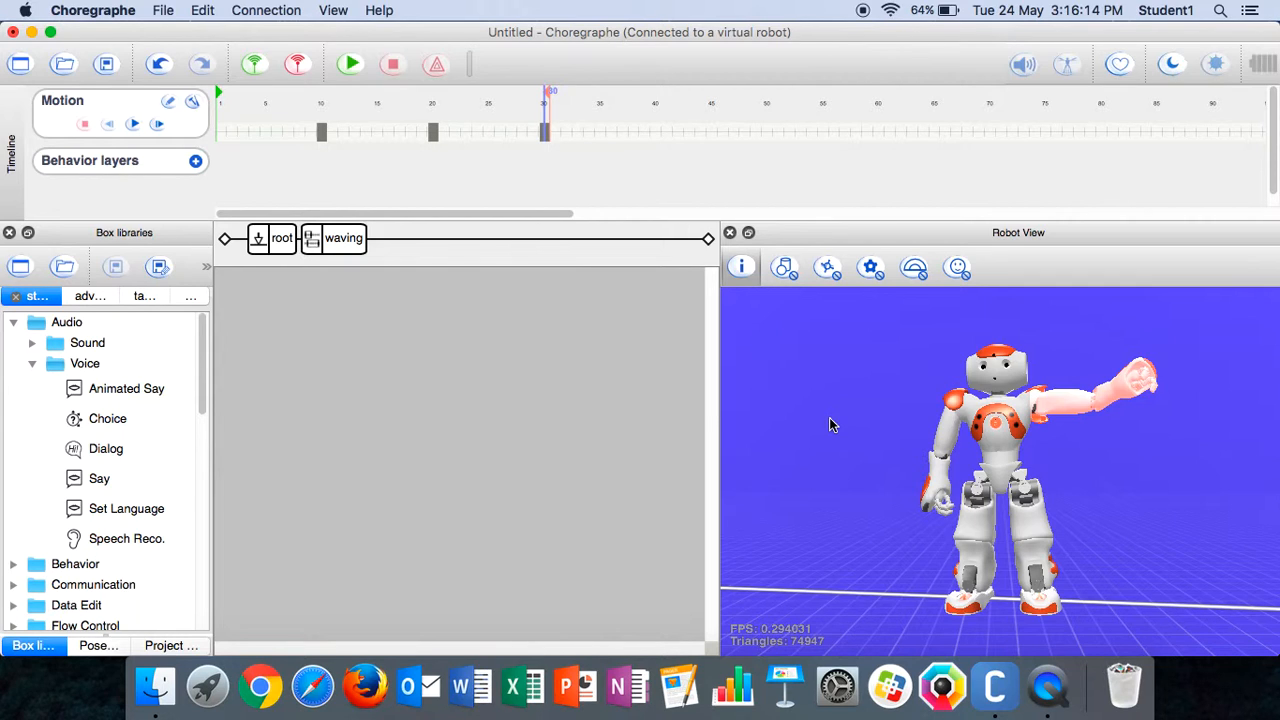
# Set the left elbow roll angle back to -88.3°, close the joint controls, and return to the root behavior diagram
pyautogui.click(1097, 415)
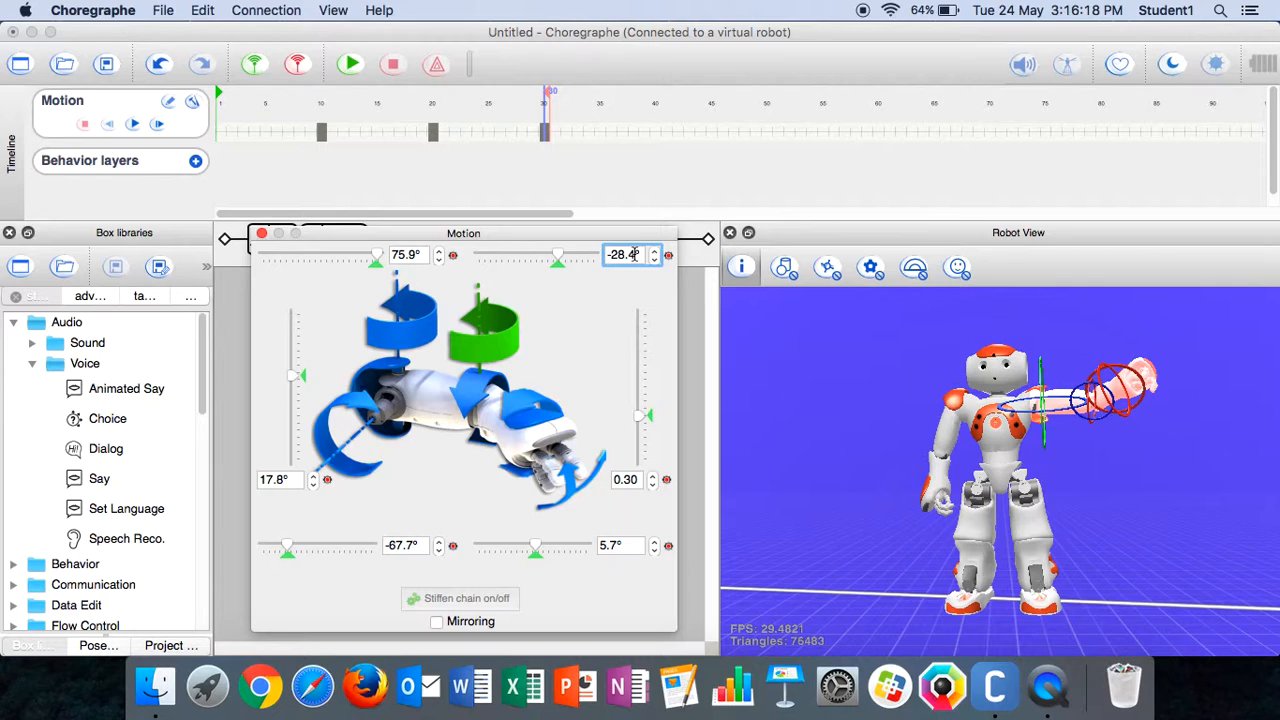
pyautogui.press('BackSpace')
pyautogui.press('BackSpace')
pyautogui.press('BackSpace')
pyautogui.press('BackSpace')
pyautogui.write('88.3')
pyautogui.press('Return')
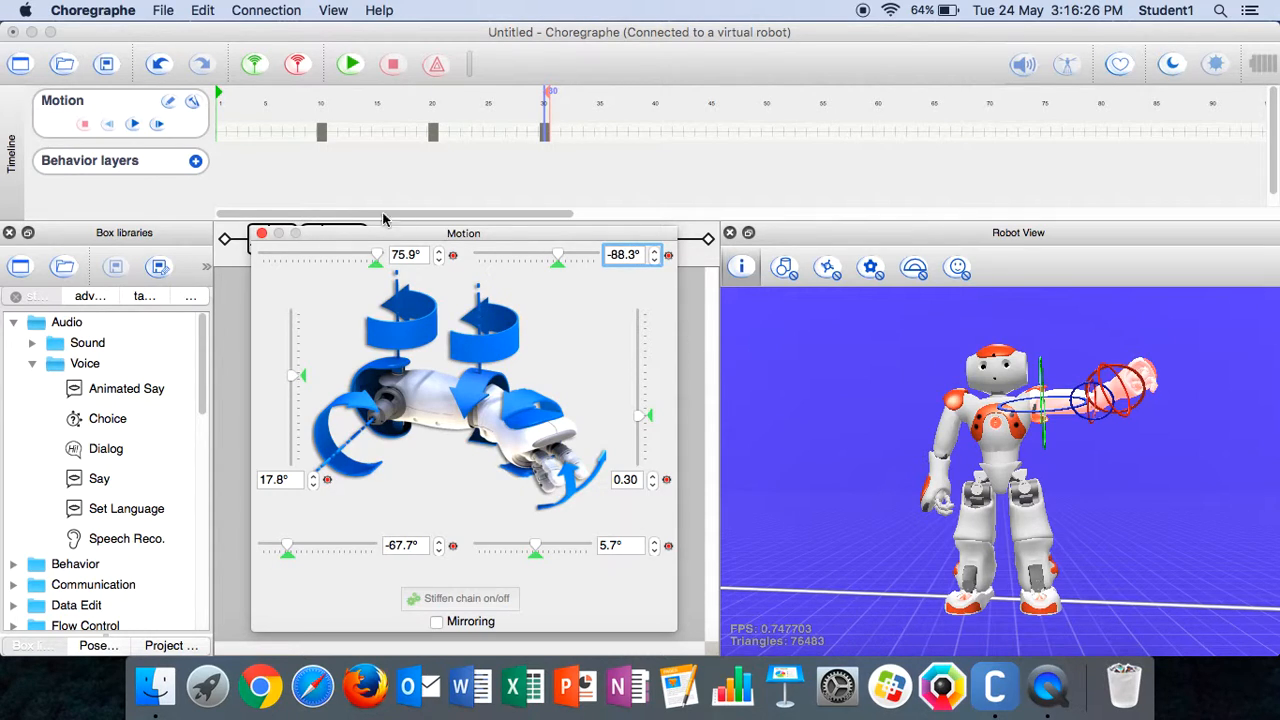
pyautogui.click(260, 233)
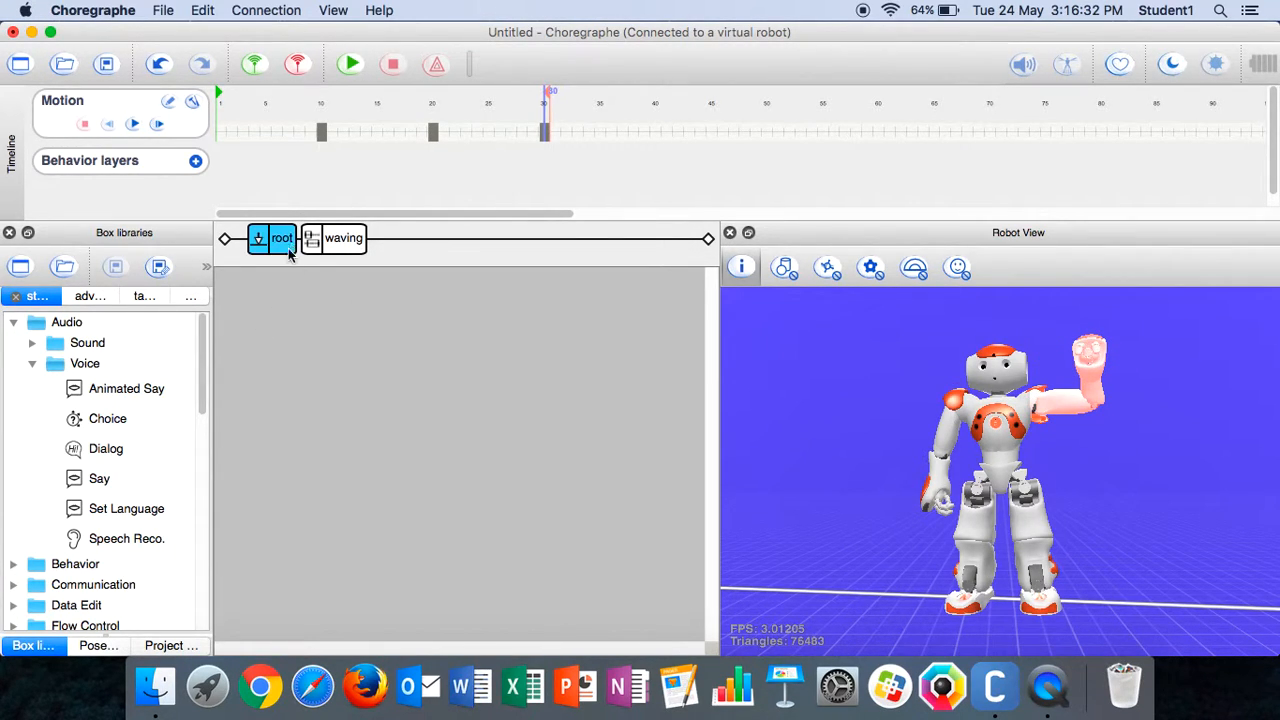
pyautogui.click(338, 240)
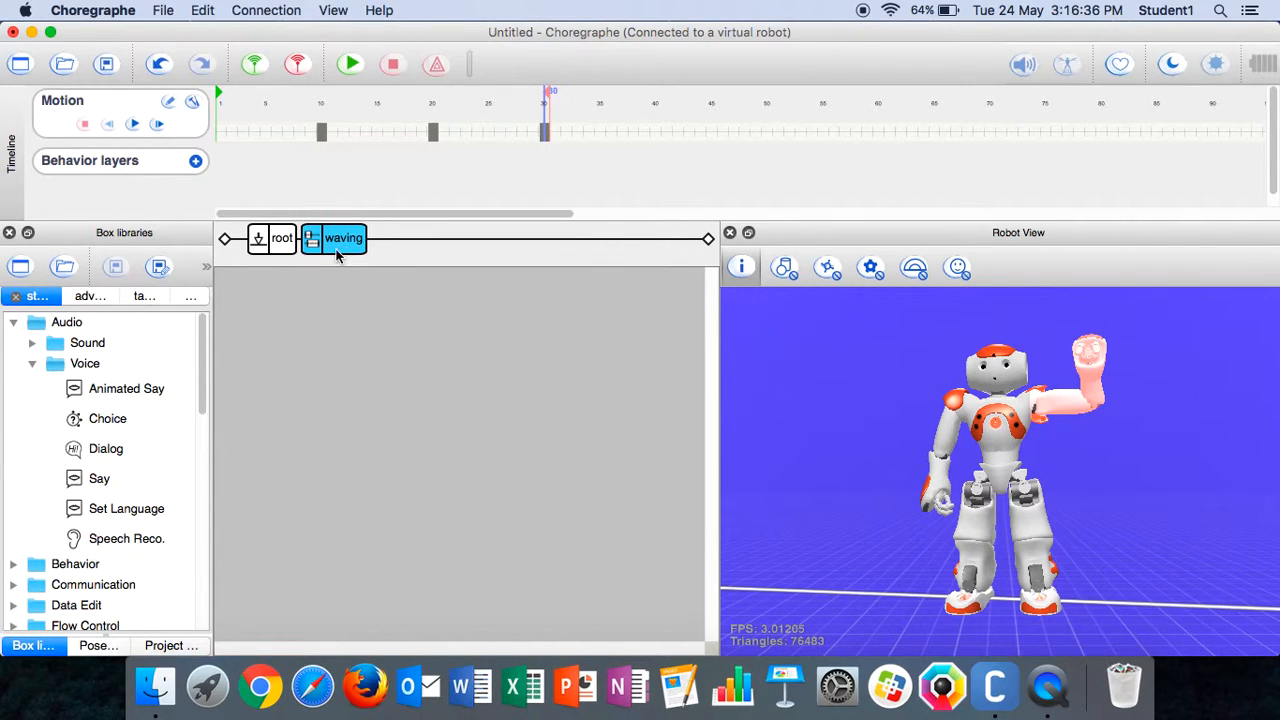
pyautogui.click(283, 250)
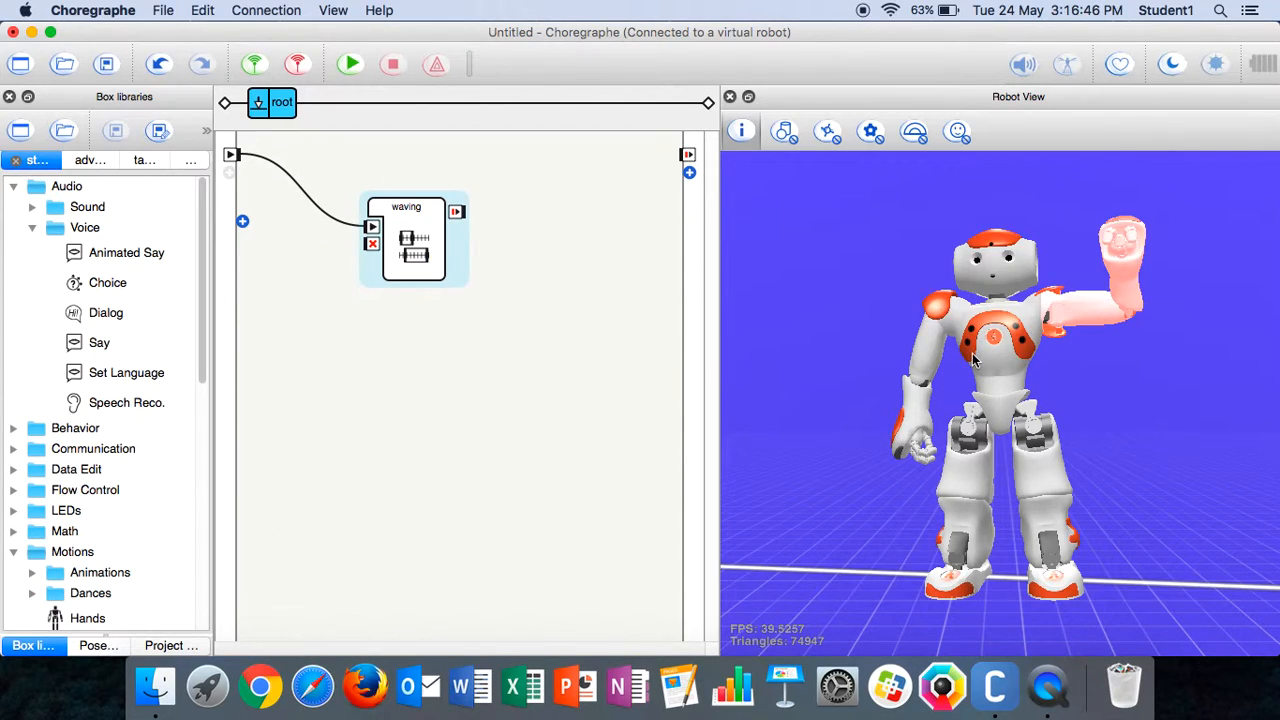
# Apply the Stand pose from the pose library to reset the robot, then go back to the box libraries
pyautogui.click(97, 645)
pyautogui.click(108, 287)
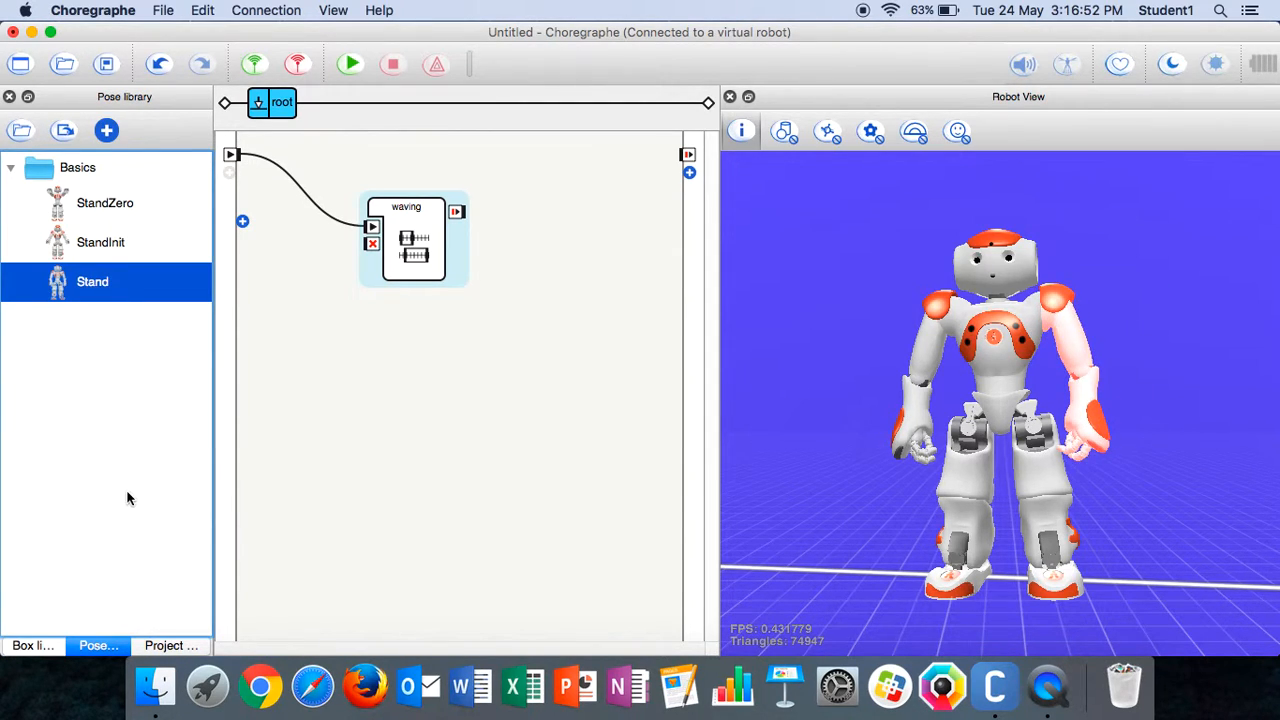
pyautogui.click(33, 646)
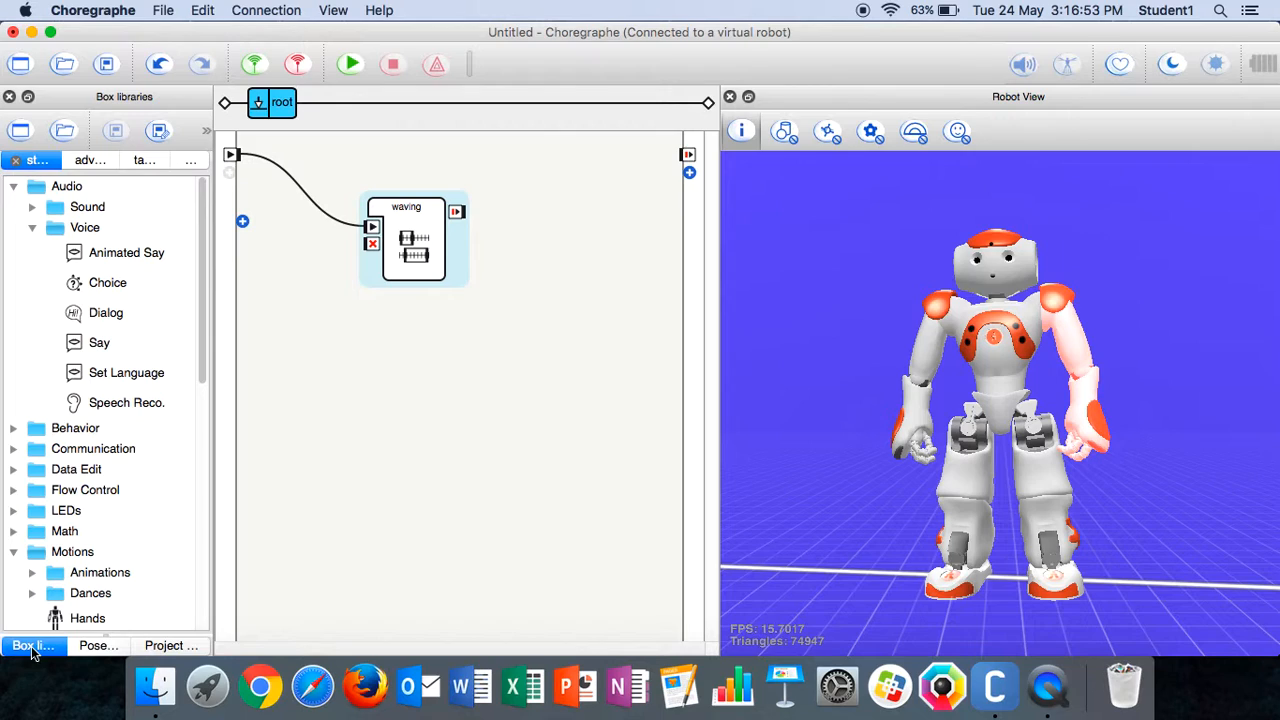
# Search the box libraries for "counter" and place a Counter box in the diagram below the waving box
pyautogui.click(191, 161)
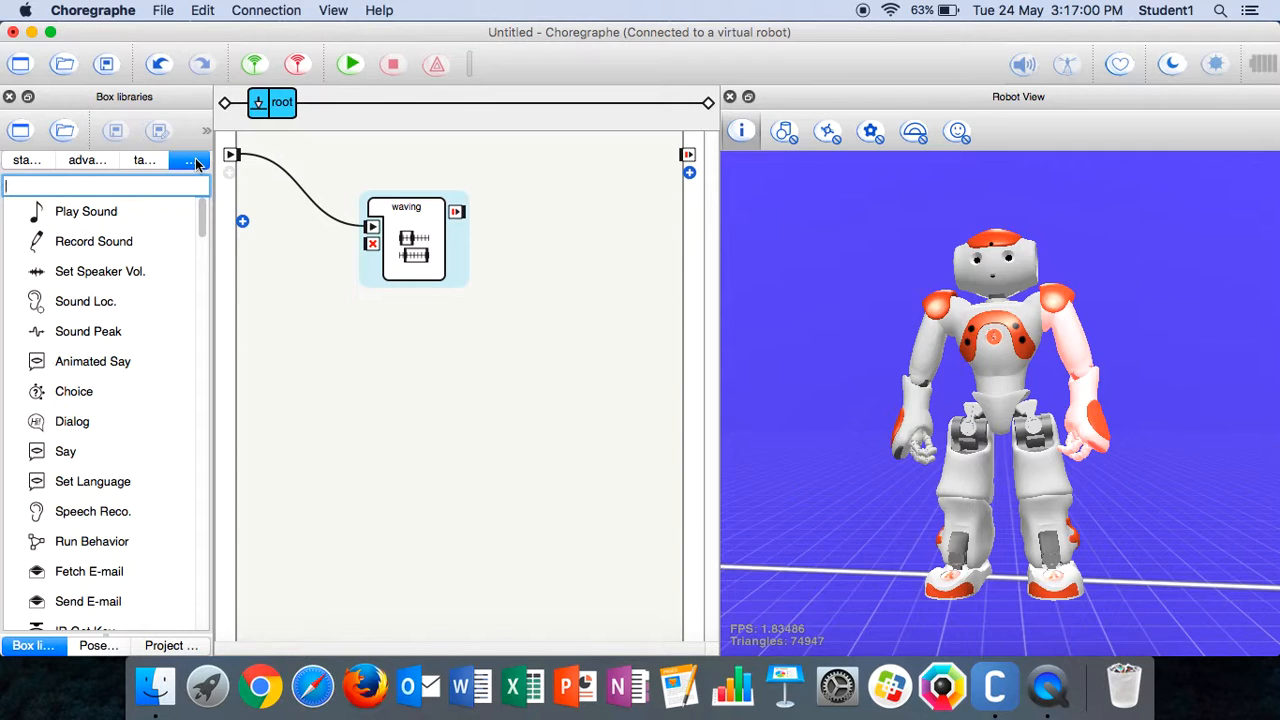
pyautogui.write('coun')
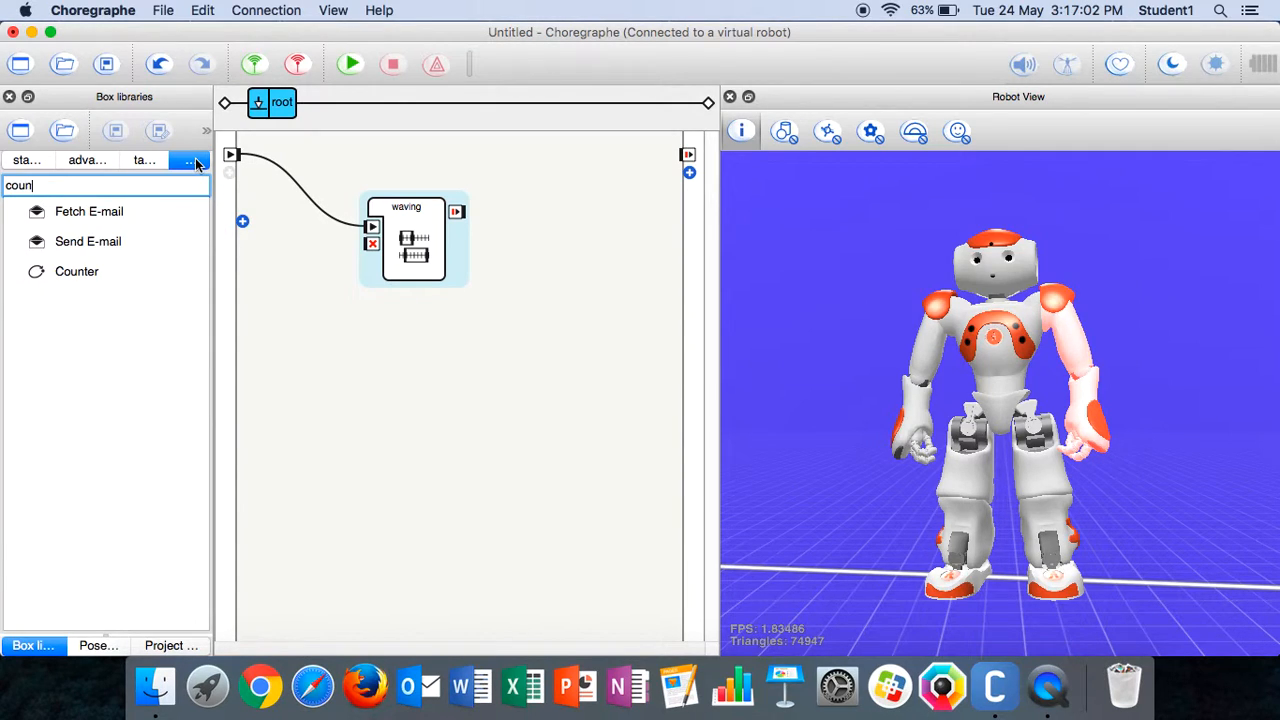
pyautogui.write('ter')
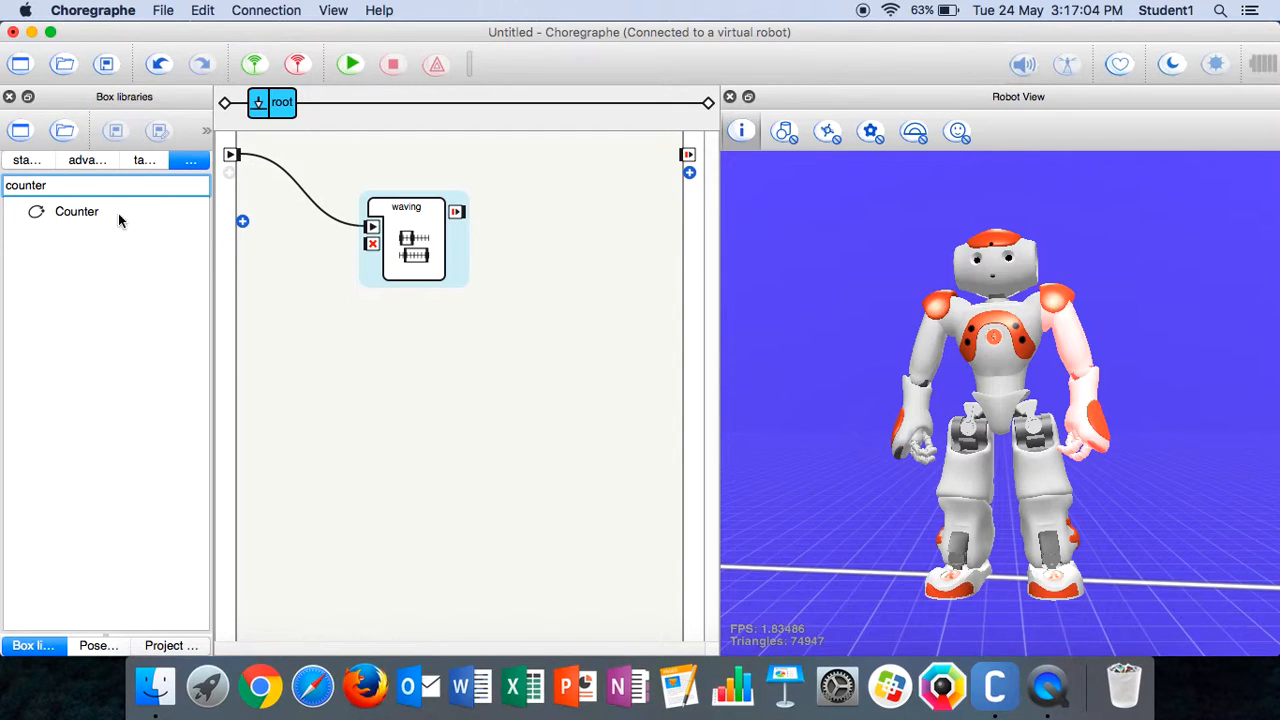
pyautogui.moveTo(148, 224); pyautogui.dragTo(351, 370)
# Wire the waving box's output to the Counter's input and the Counter's output back to the waving box's start input, then reposition the Counter
pyautogui.click(455, 213)
pyautogui.moveTo(455, 213); pyautogui.dragTo(351, 394)
pyautogui.moveTo(370, 230); pyautogui.dragTo(447, 385)
pyautogui.moveTo(371, 227); pyautogui.dragTo(437, 376)
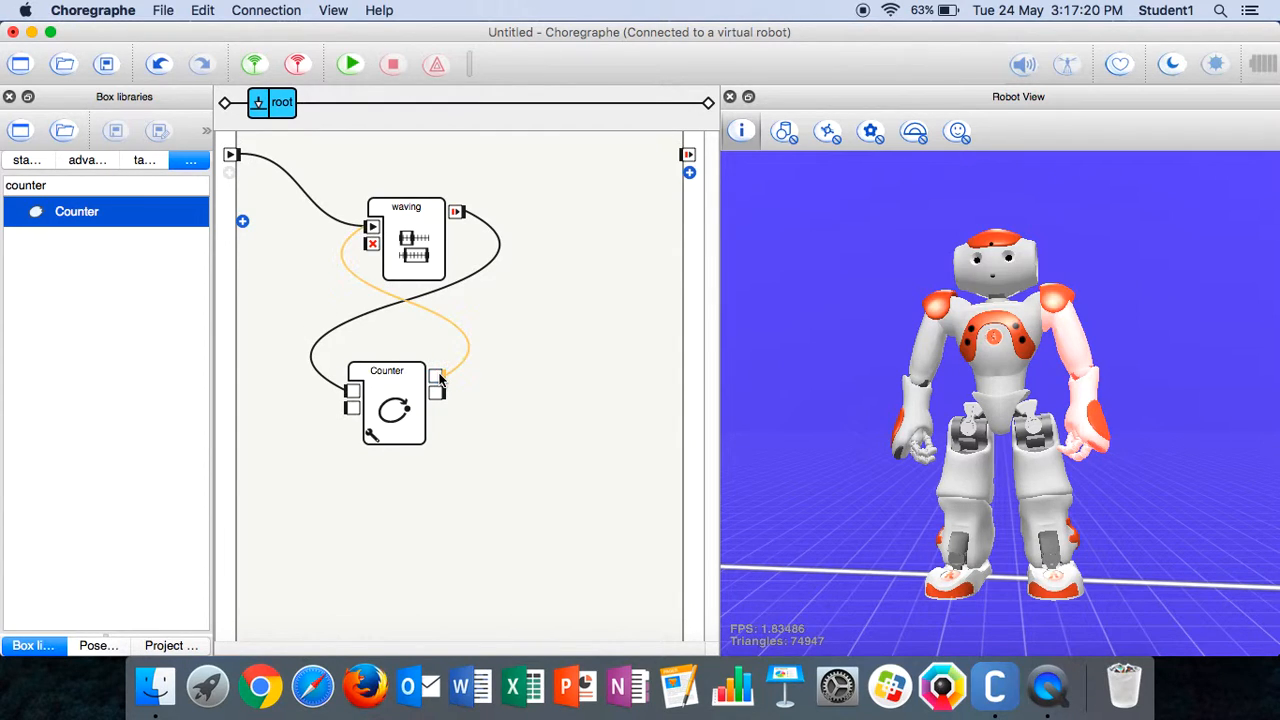
pyautogui.moveTo(385, 415); pyautogui.dragTo(421, 469)
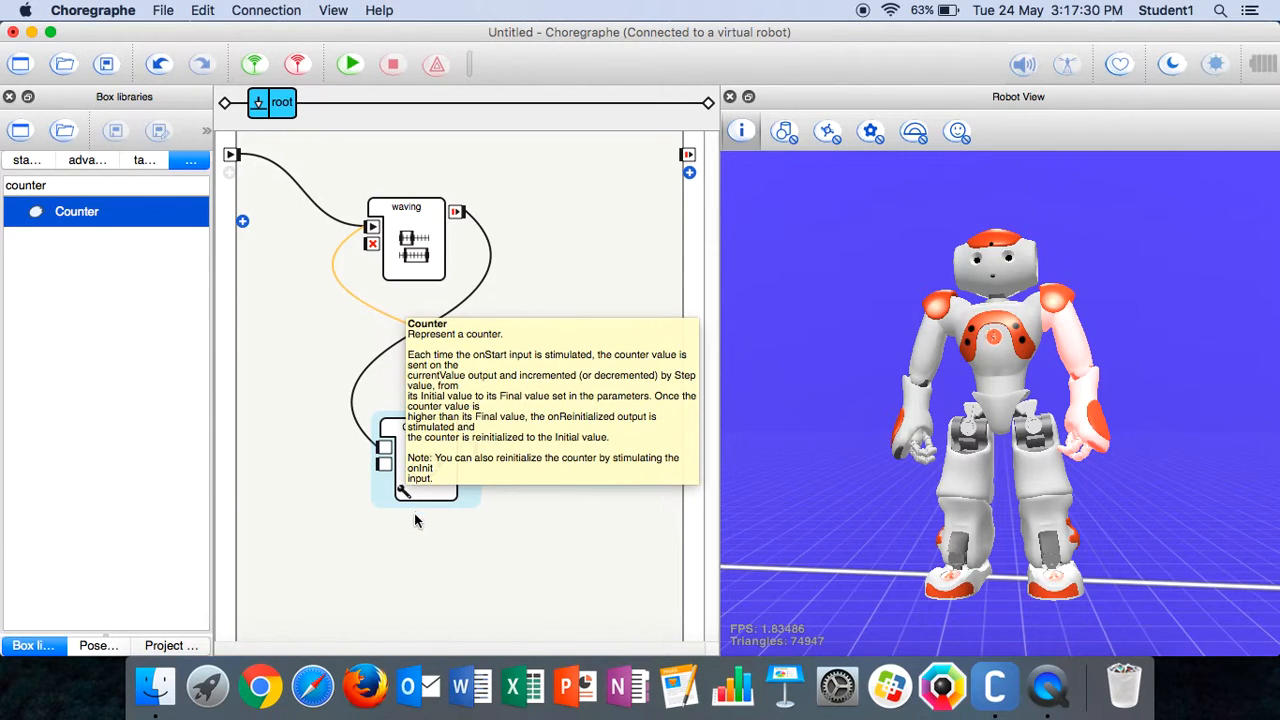
# Set the Counter's parameters to an initial value of 1 and a final value of 3
pyautogui.click(401, 492)
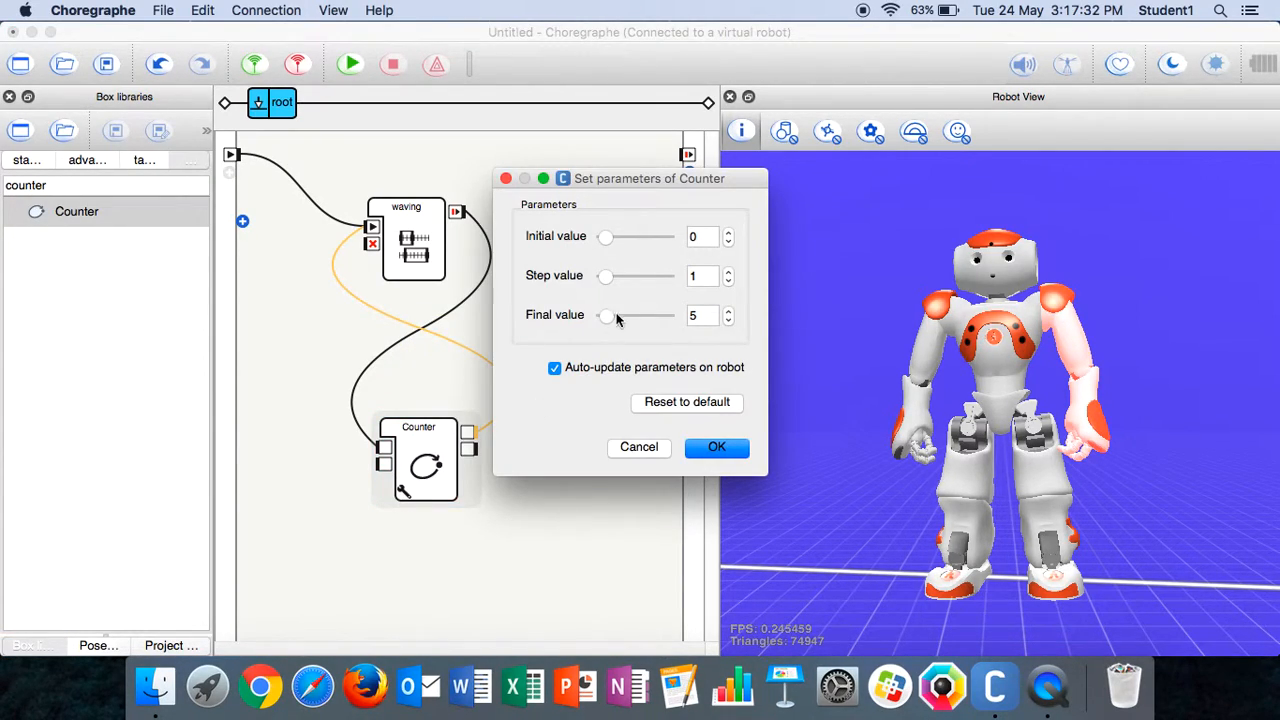
pyautogui.click(728, 232)
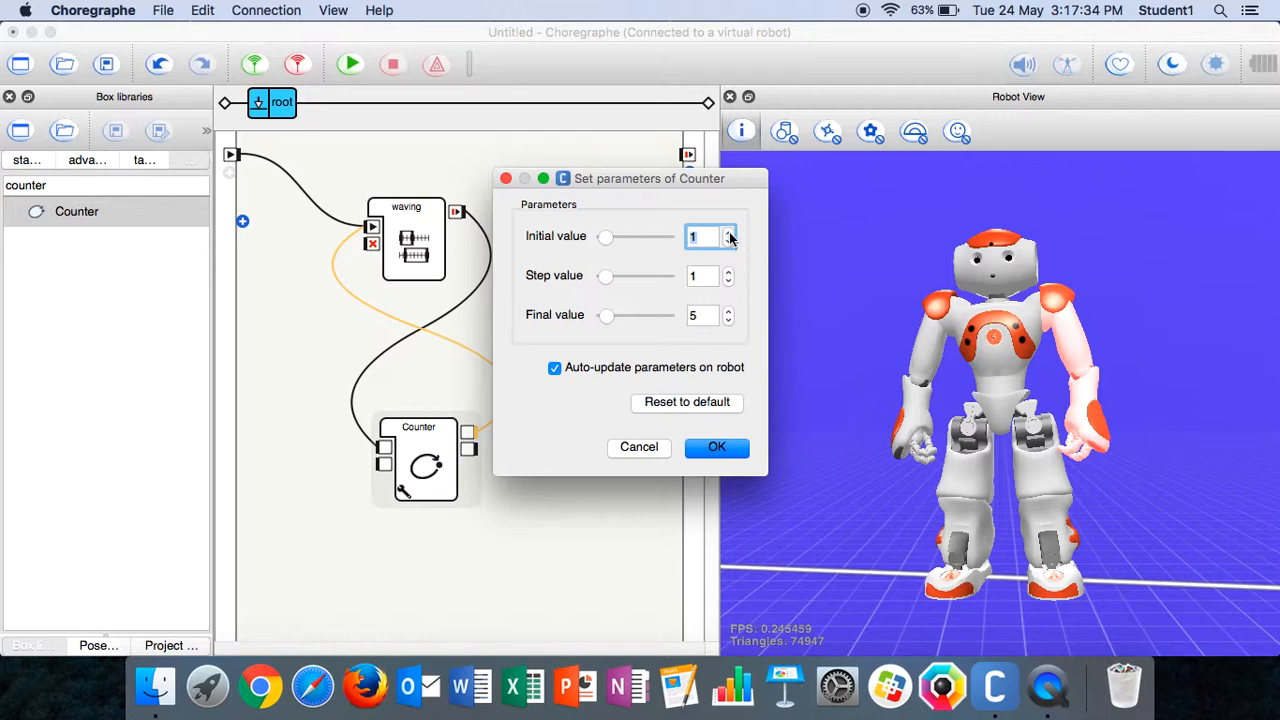
pyautogui.click(705, 316)
pyautogui.press('BackSpace')
pyautogui.write('3')
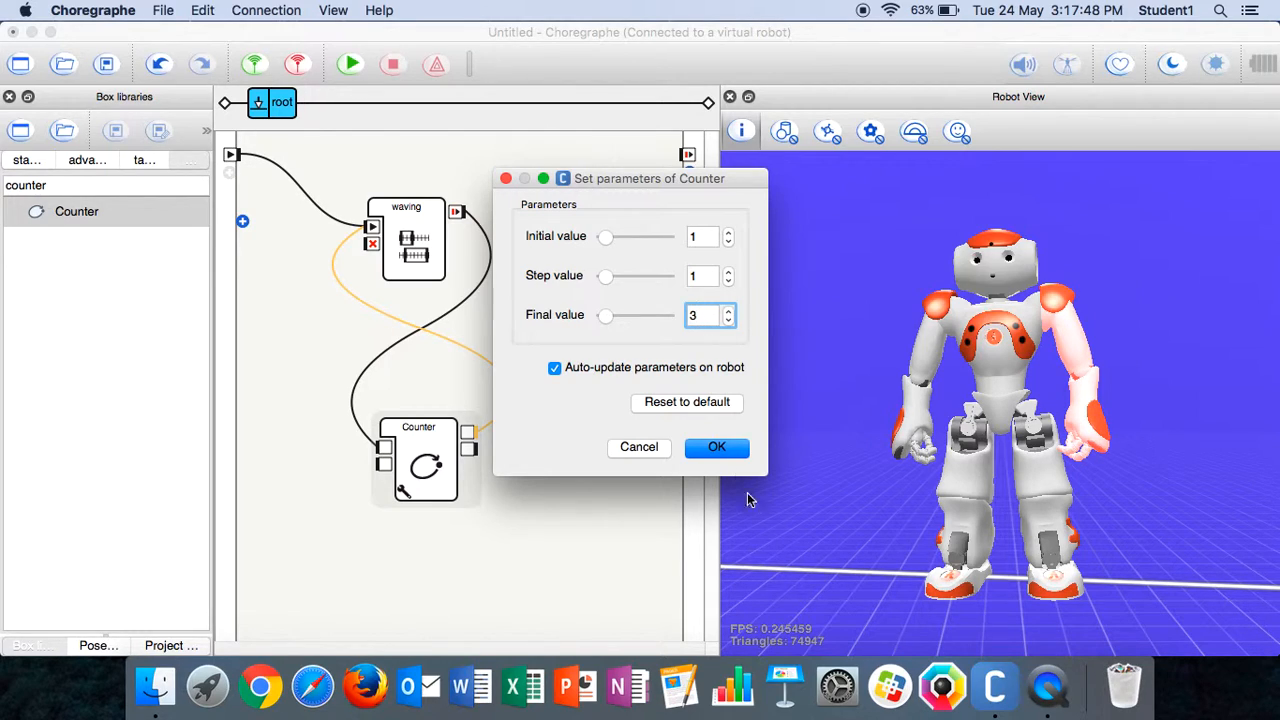
pyautogui.click(727, 447)
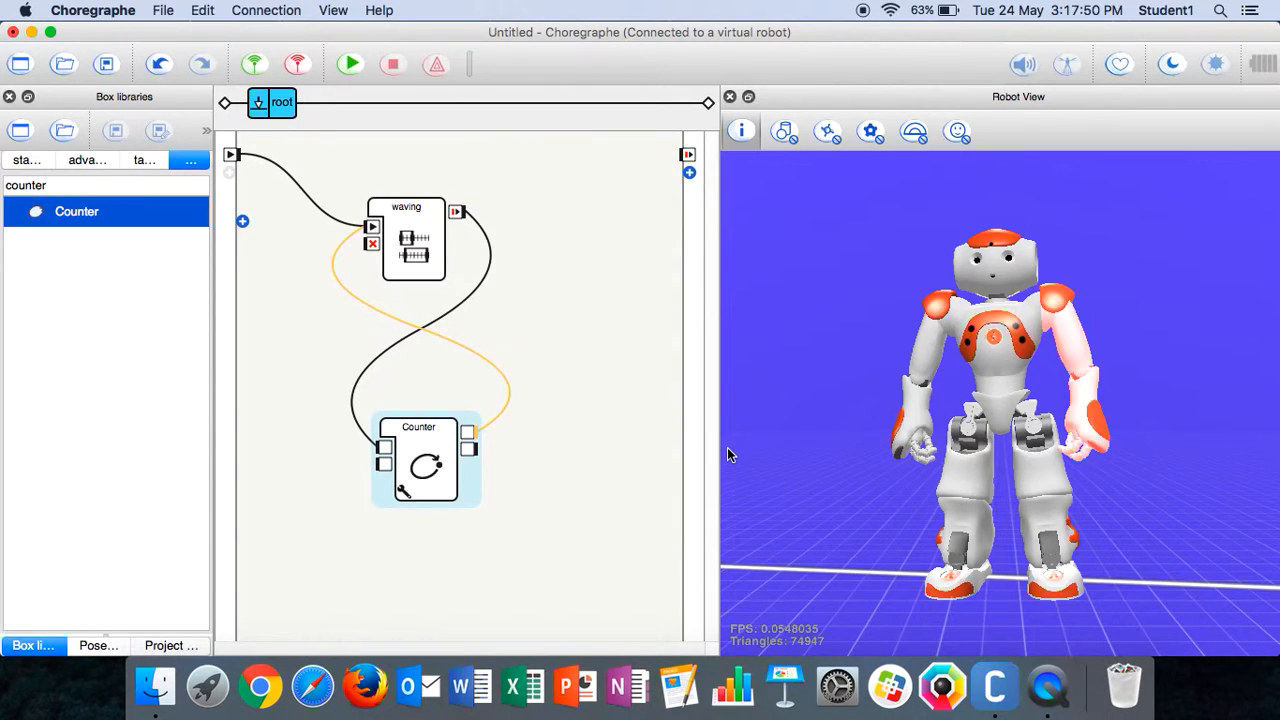
# Run the behavior on the virtual robot
pyautogui.click(351, 66)
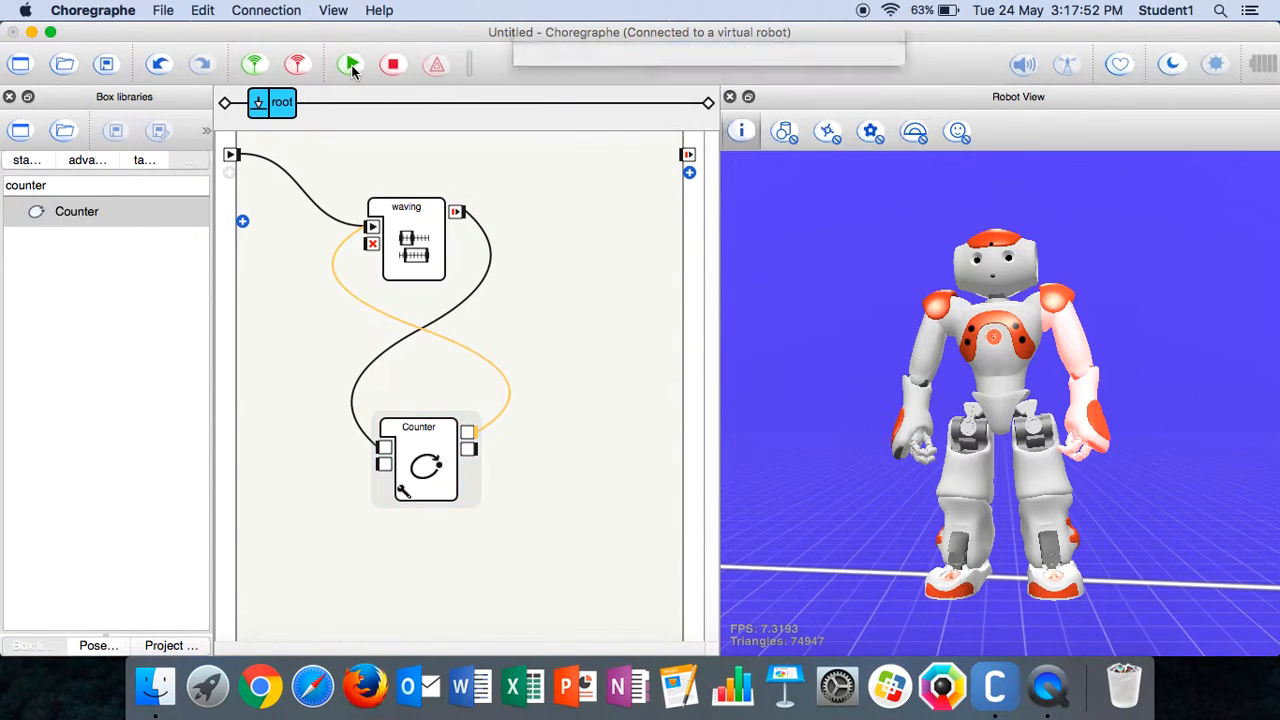